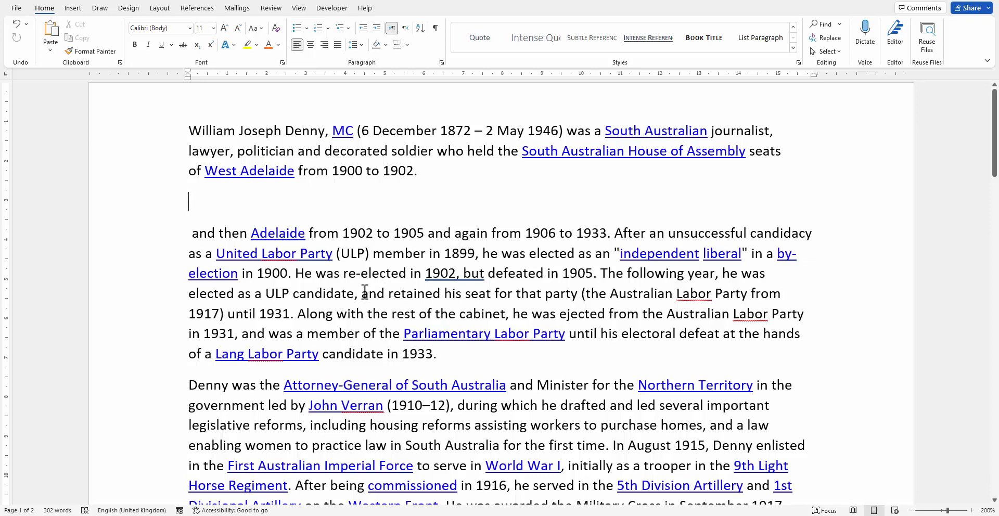
{"action": "left_click_drag", "start_coordinate": [365, 292], "coordinate": [578, 293]}
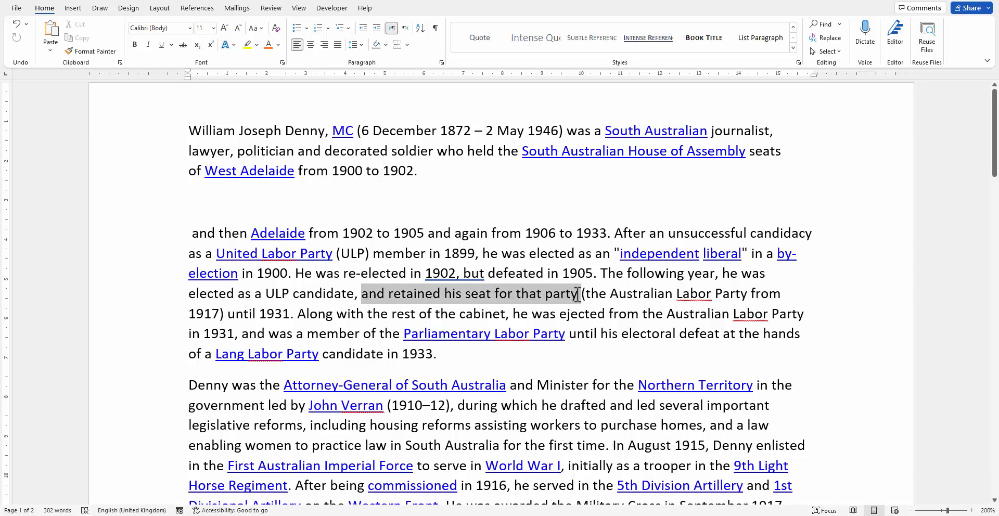
{"action": "left_click", "coordinate": [384, 293]}
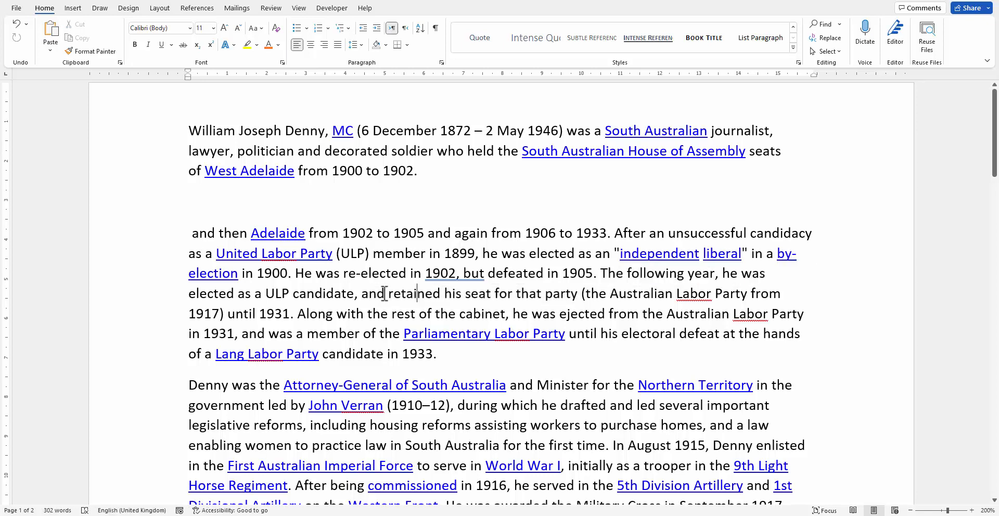
{"action": "left_click_drag", "start_coordinate": [371, 293], "coordinate": [484, 306]}
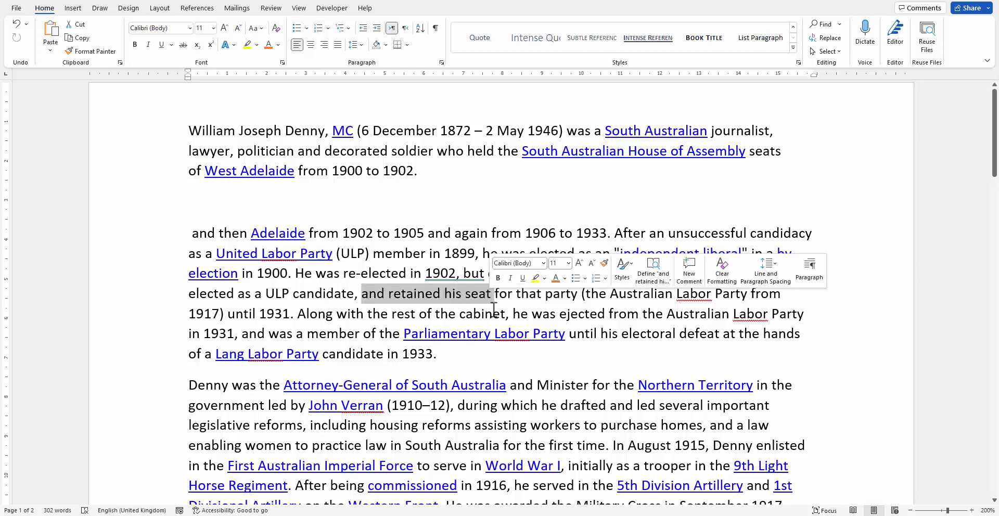
{"action": "key", "text": "ctrl+k"}
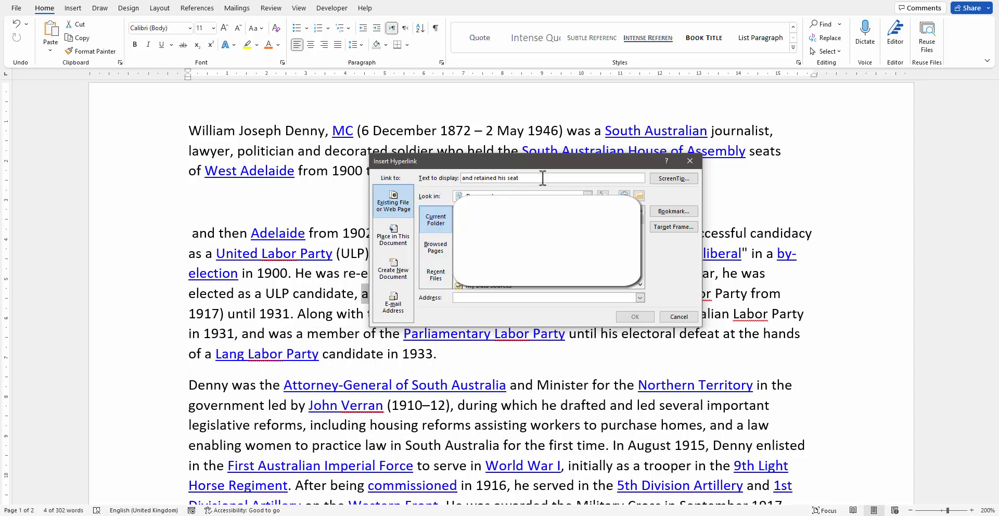
{"action": "type", "text": "^d hyperlink"}
{"action": "triple_click", "coordinate": [467, 298]}
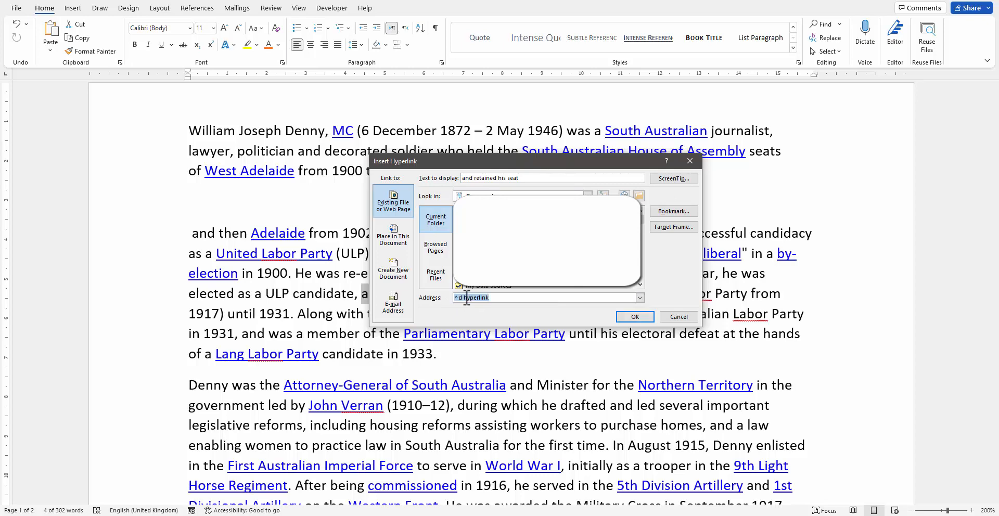
{"action": "key", "text": "BackSpace"}
{"action": "key", "text": "super+v"}
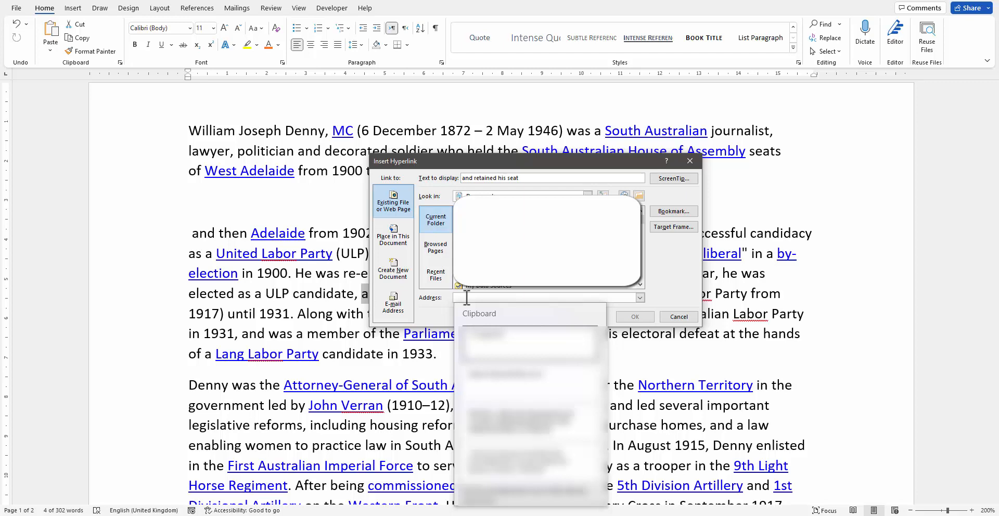
{"action": "left_click", "coordinate": [520, 379]}
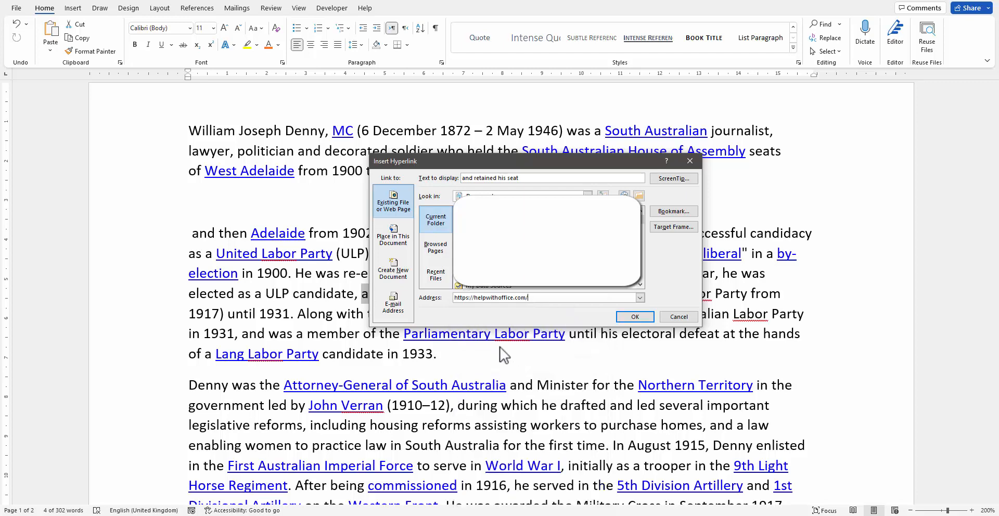
{"action": "left_click", "coordinate": [635, 317]}
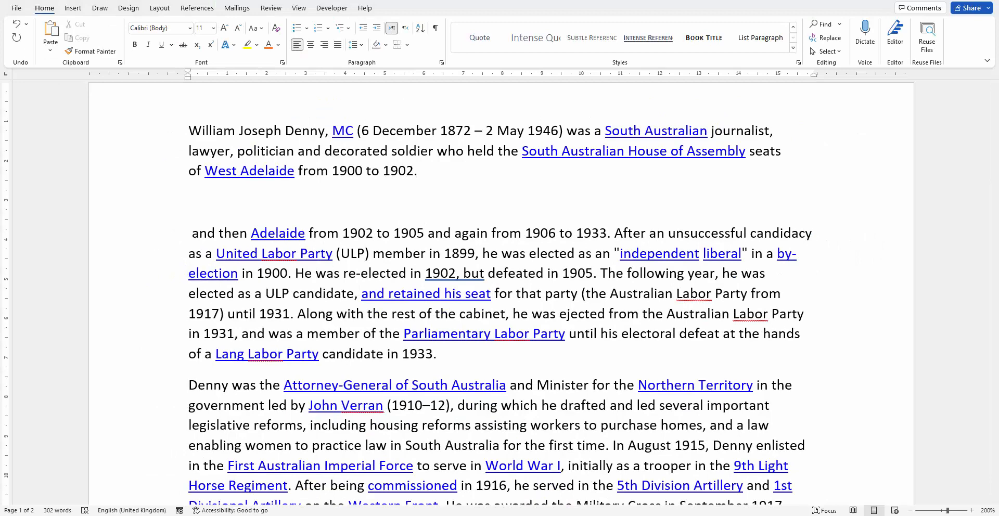
{"action": "left_click", "coordinate": [386, 253]}
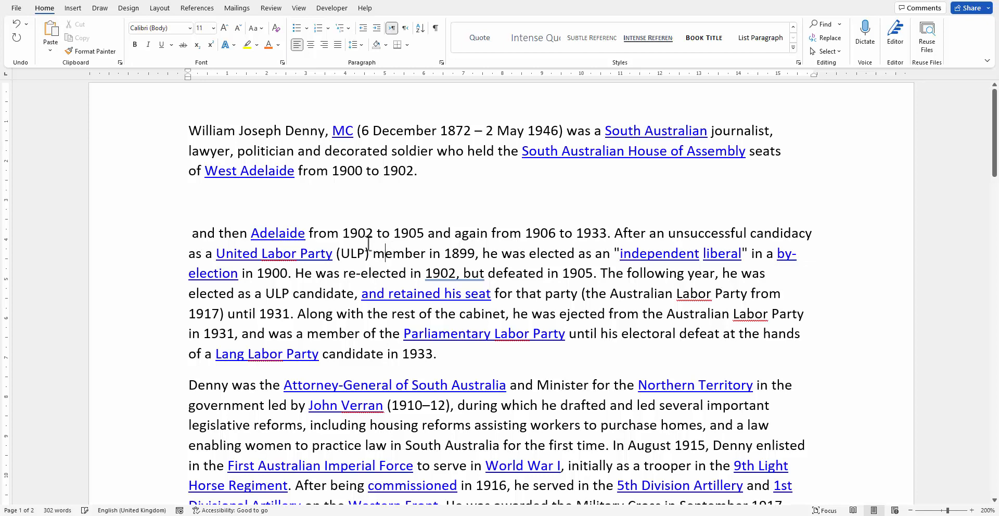
{"action": "left_click", "coordinate": [222, 202]}
{"action": "scroll", "coordinate": [335, 307], "scroll_direction": "down", "scroll_amount": 5}
{"action": "scroll", "coordinate": [335, 306], "scroll_direction": "up", "scroll_amount": 5}
{"action": "left_click", "coordinate": [328, 294]}
Try removing every hyperlink in the whole document at once, and undo the removal
{"action": "key", "text": "ctrl+a"}
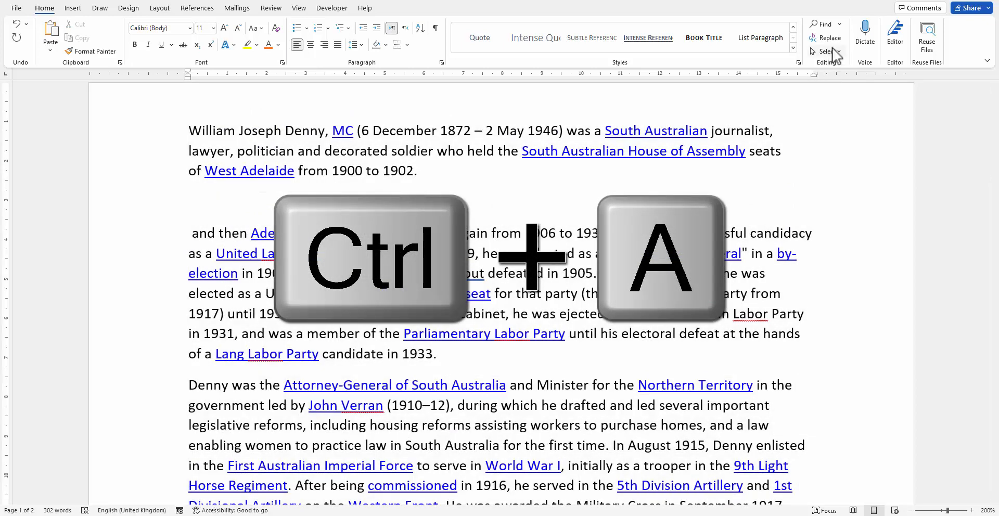
{"action": "left_click", "coordinate": [839, 52]}
{"action": "left_click", "coordinate": [839, 66]}
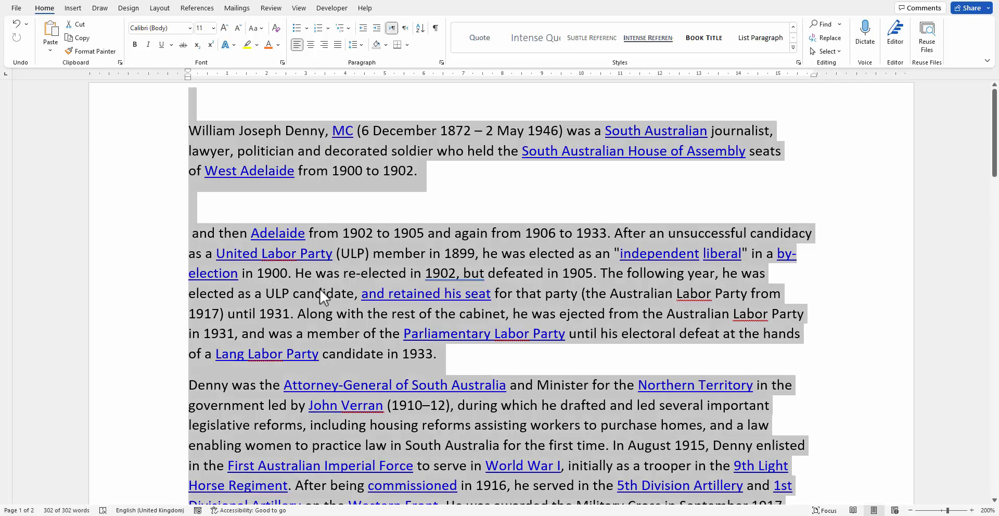
{"action": "key", "text": "ctrl+shift+F9"}
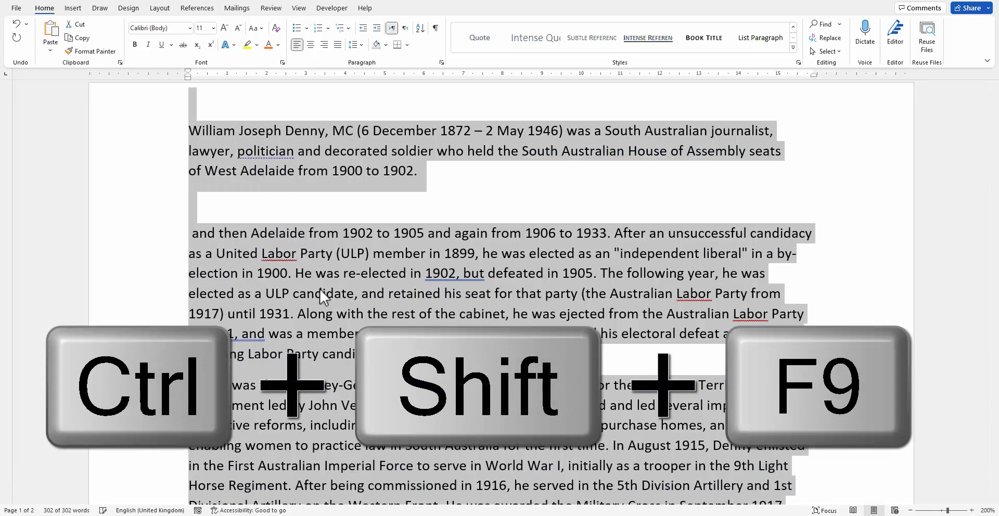
{"action": "left_click", "coordinate": [319, 289]}
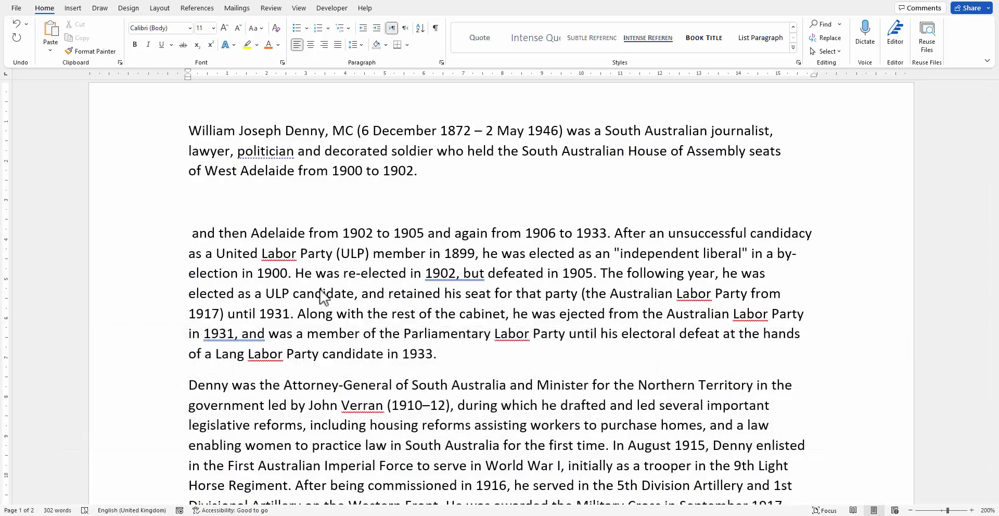
{"action": "key", "text": "ctrl+z"}
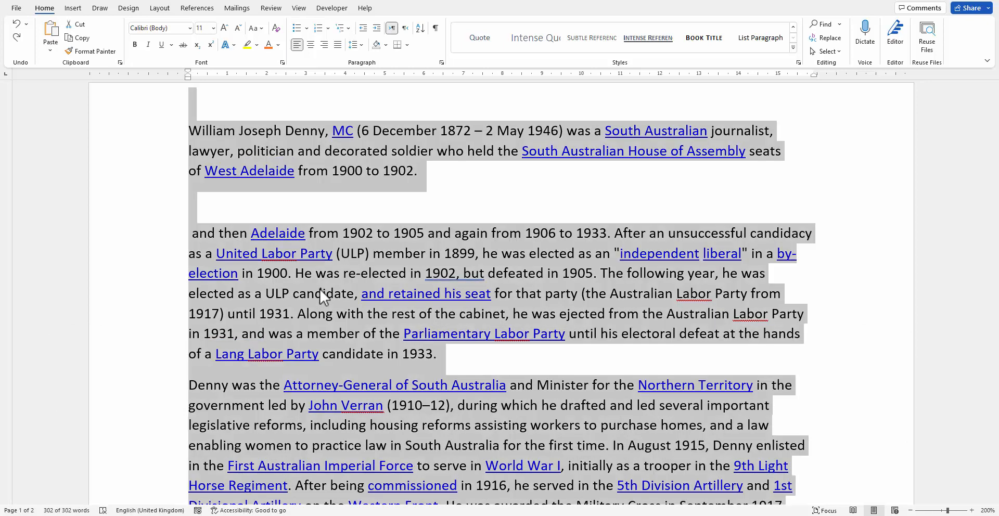
Remove the hyperlink from 'South Australian House of Assembly' and undo that removal
{"action": "left_click", "coordinate": [320, 289]}
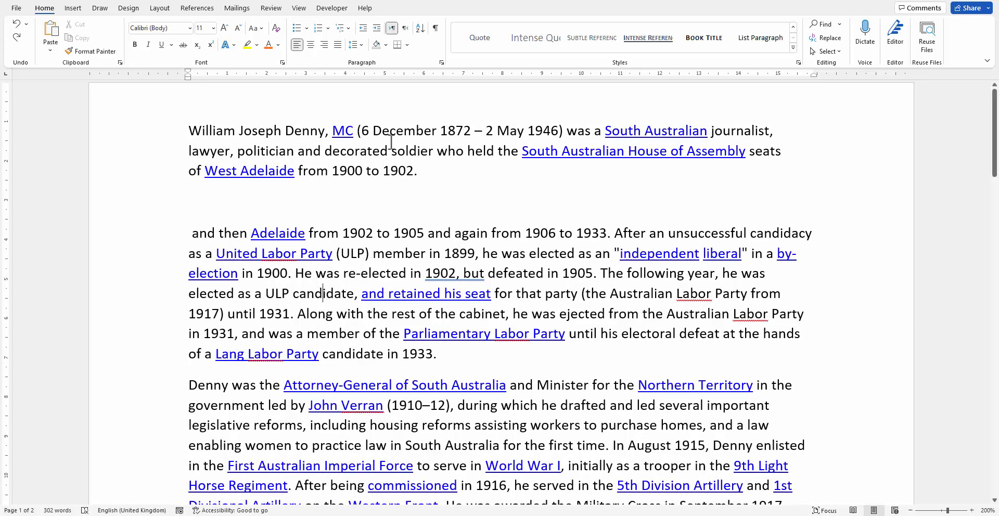
{"action": "left_click", "coordinate": [572, 156]}
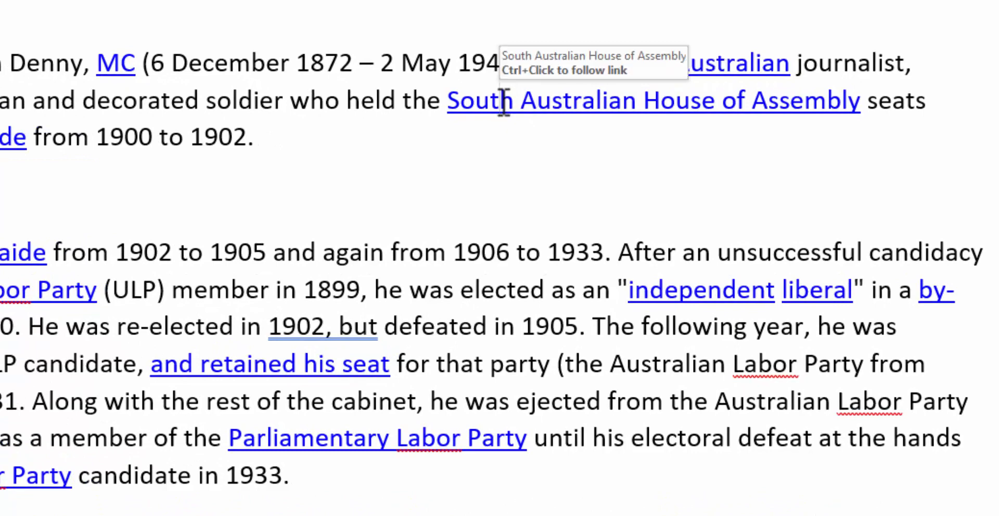
{"action": "right_click", "coordinate": [533, 106]}
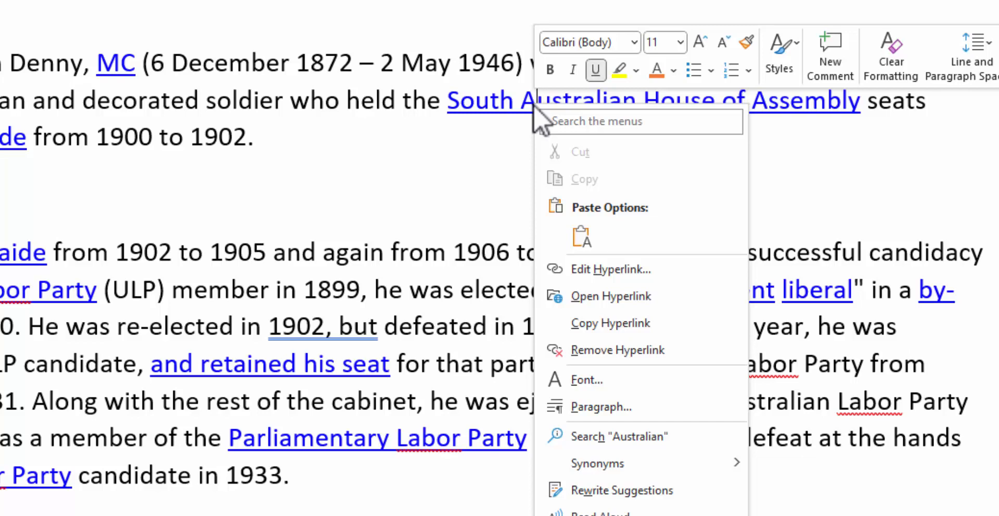
{"action": "left_click", "coordinate": [647, 350]}
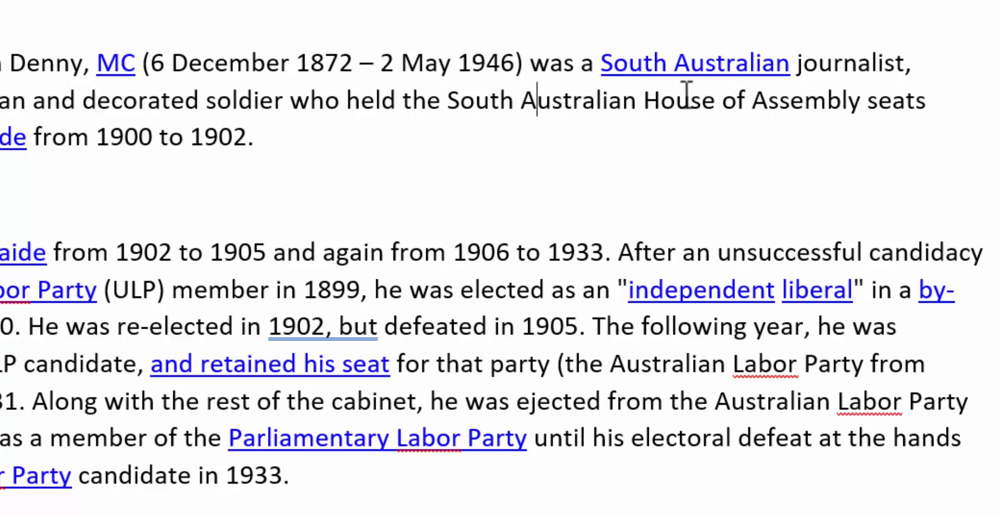
{"action": "key", "text": "ctrl+z"}
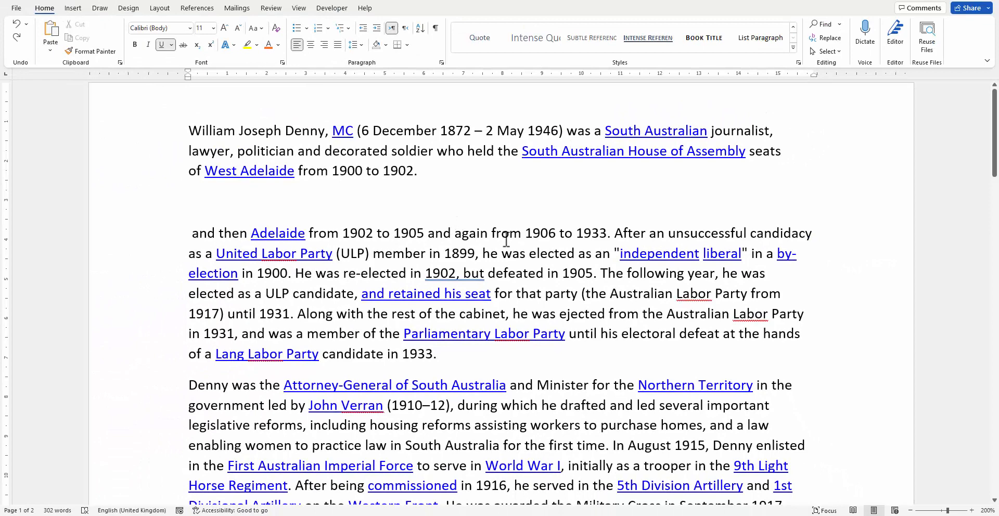
Display the hyperlink field codes and search the document for ^d hyperlink fields
{"action": "left_click", "coordinate": [463, 233]}
{"action": "left_click", "coordinate": [425, 234]}
{"action": "key", "text": "alt+F9"}
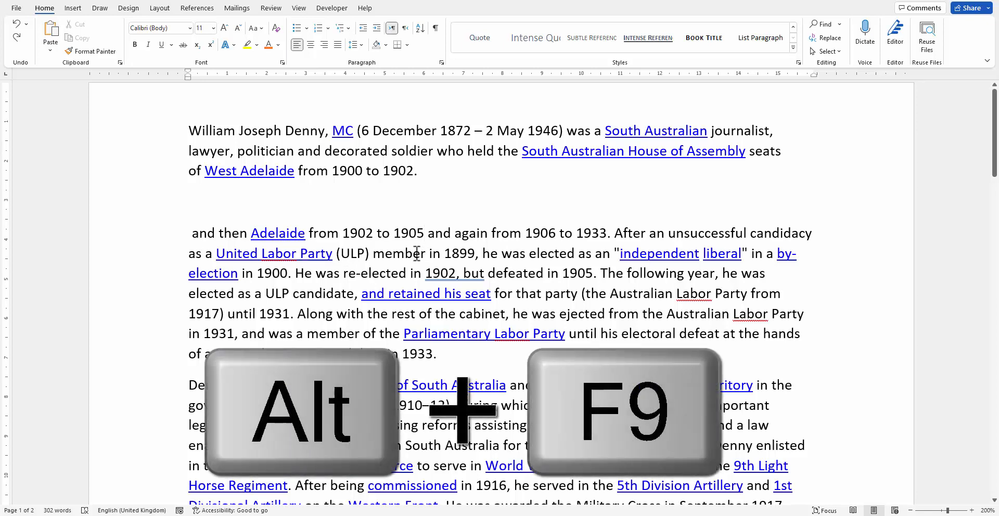
{"action": "key", "text": "alt+F9"}
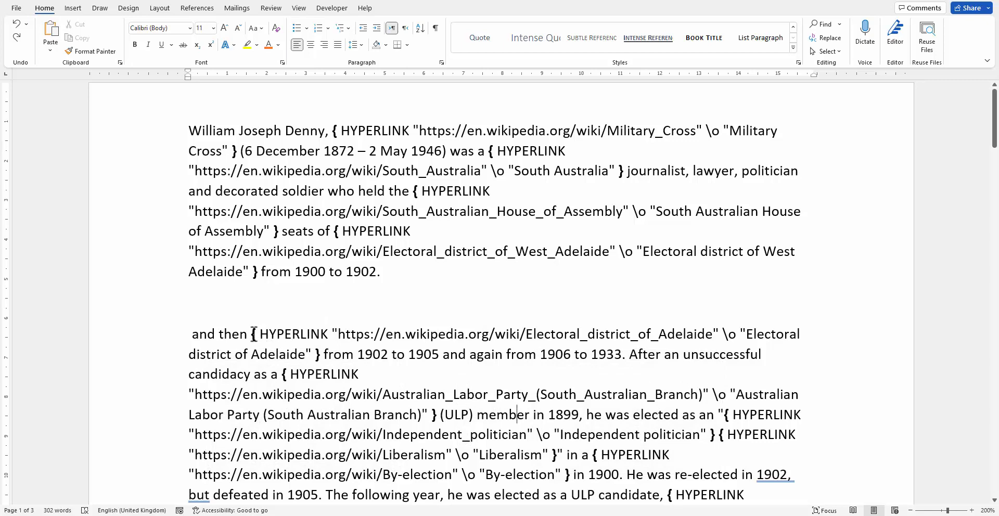
{"action": "left_click", "coordinate": [265, 344]}
{"action": "double_click", "coordinate": [266, 339]}
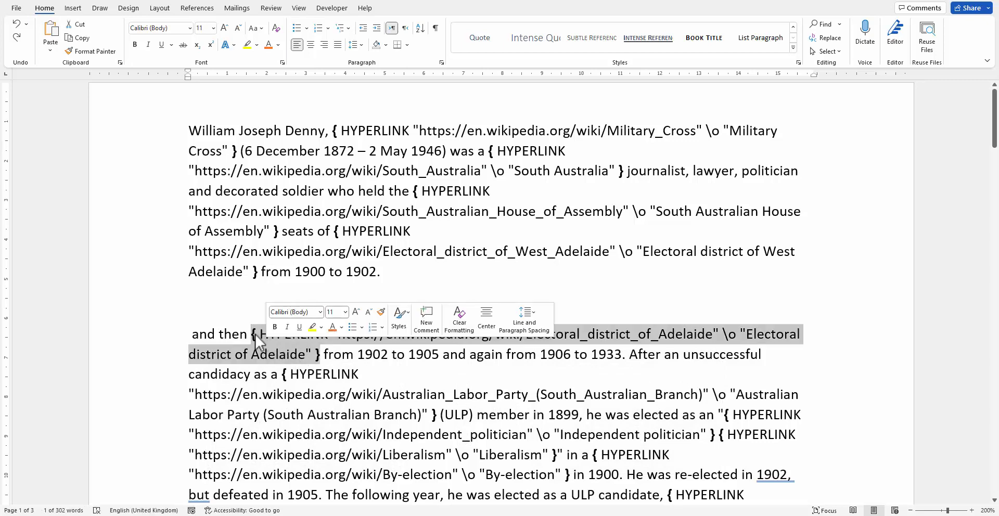
{"action": "left_click", "coordinate": [336, 354]}
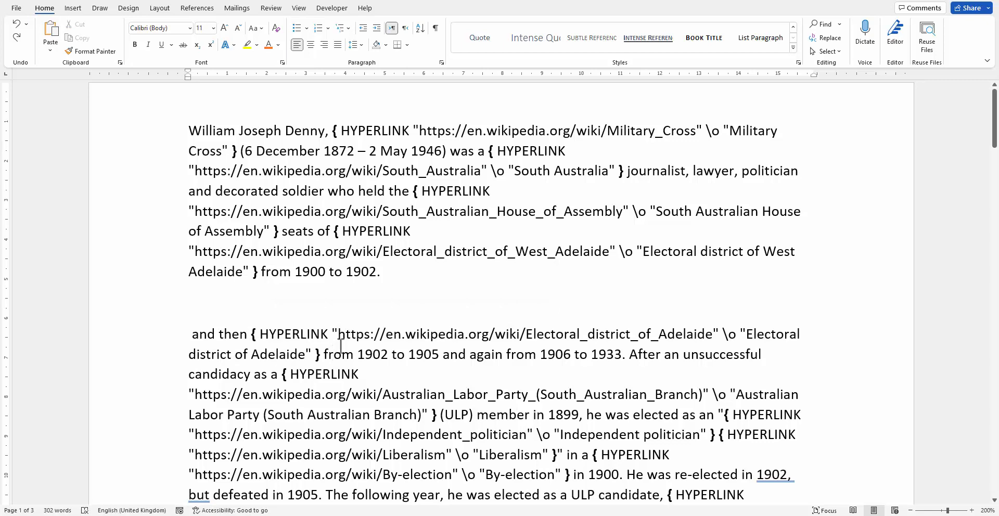
{"action": "key", "text": "ctrl+f"}
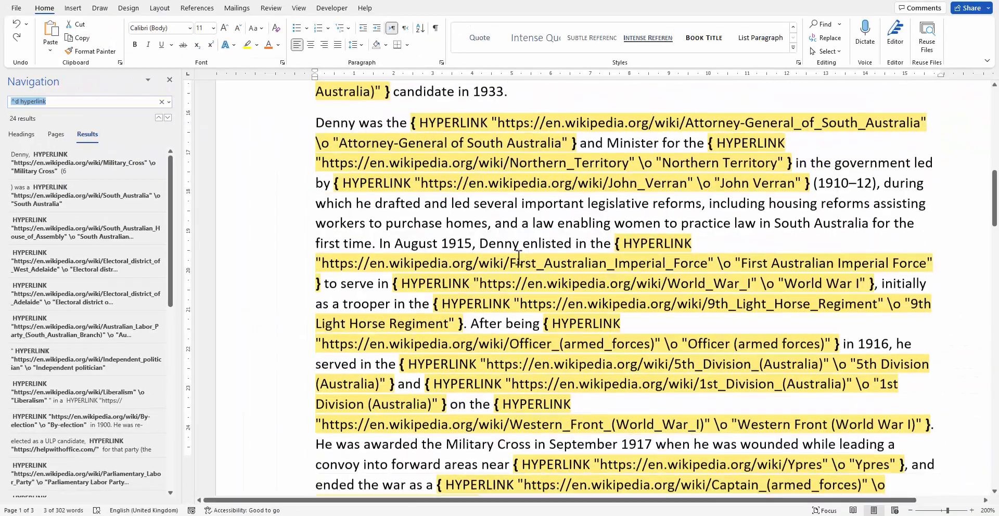
{"action": "scroll", "coordinate": [519, 257], "scroll_direction": "down", "scroll_amount": 3}
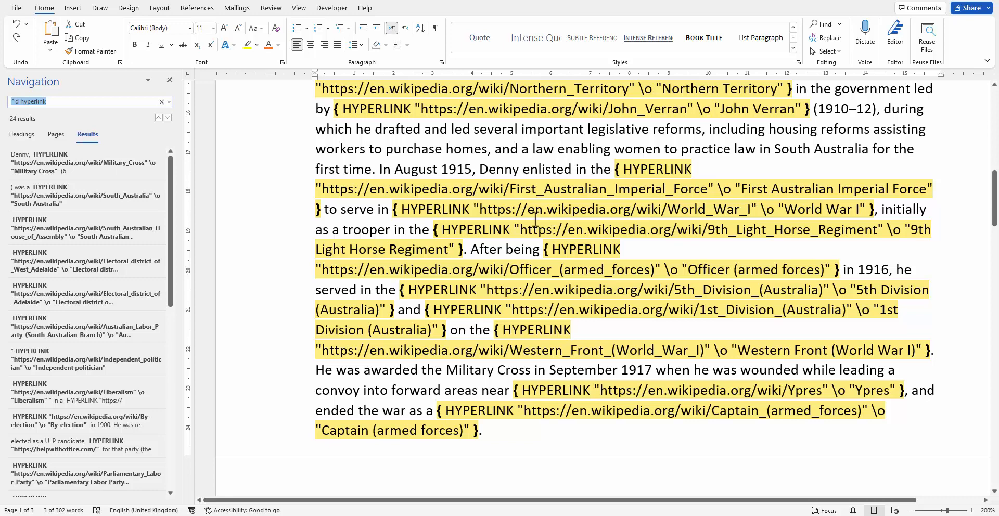
Delete part of the World War I link's web address inside its field code
{"action": "left_click", "coordinate": [636, 210]}
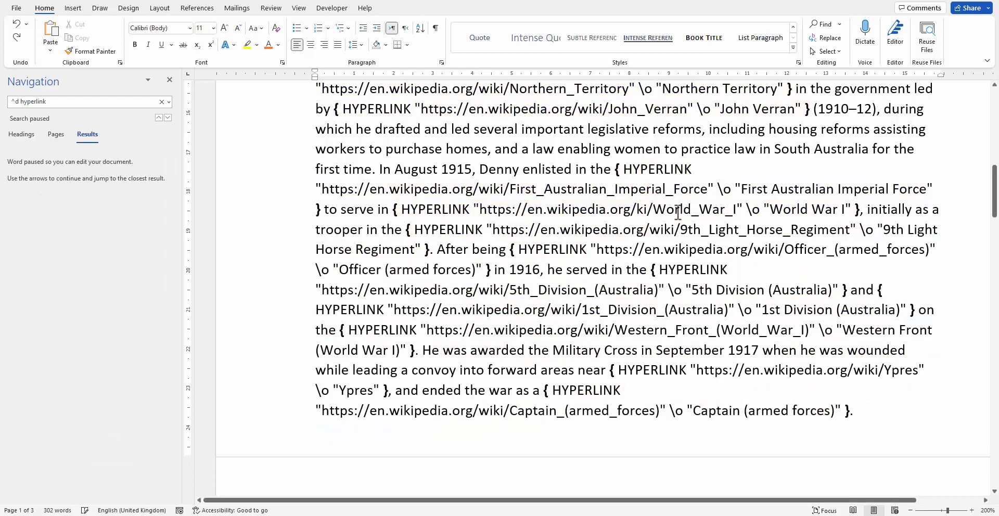
{"action": "key", "text": "Delete"}
{"action": "key", "text": "Delete"}
{"action": "key", "text": "Delete"}
{"action": "key", "text": "Delete"}
{"action": "key", "text": "Delete"}
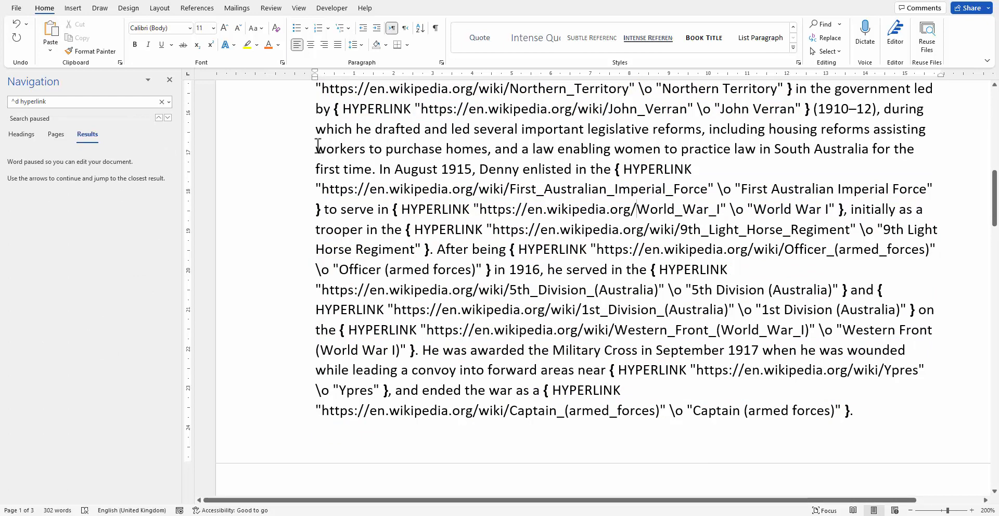
Step through the hyperlink field search results and review the field codes
{"action": "left_click", "coordinate": [168, 118]}
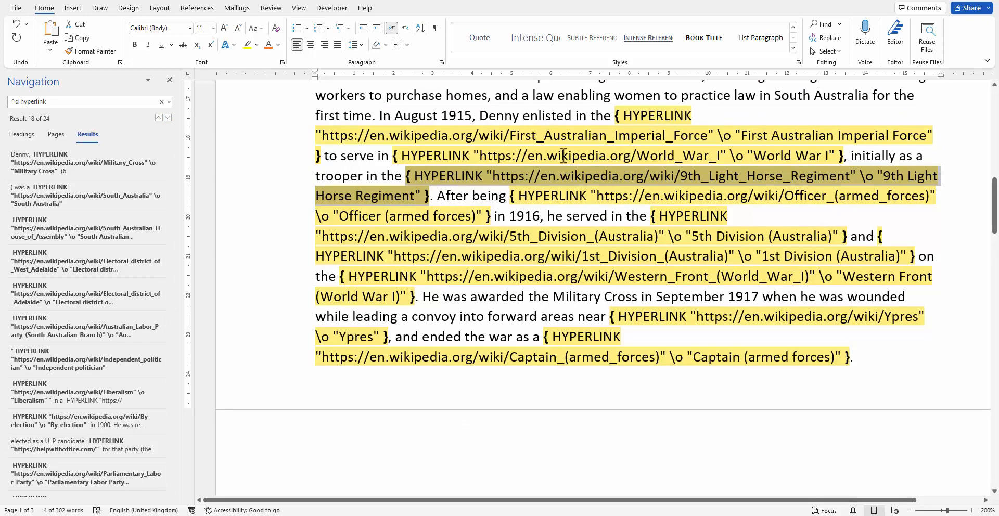
{"action": "left_click_drag", "start_coordinate": [535, 155], "coordinate": [748, 155]}
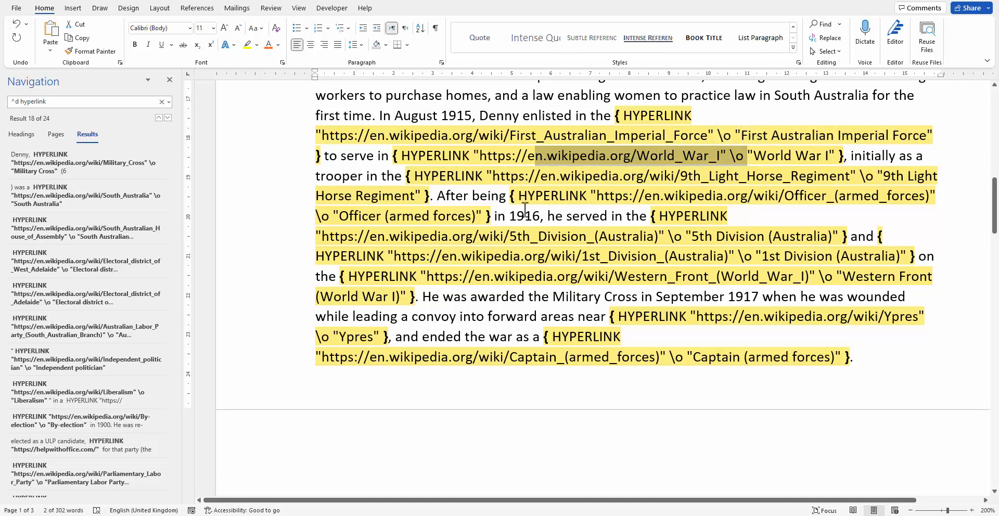
{"action": "left_click", "coordinate": [488, 258]}
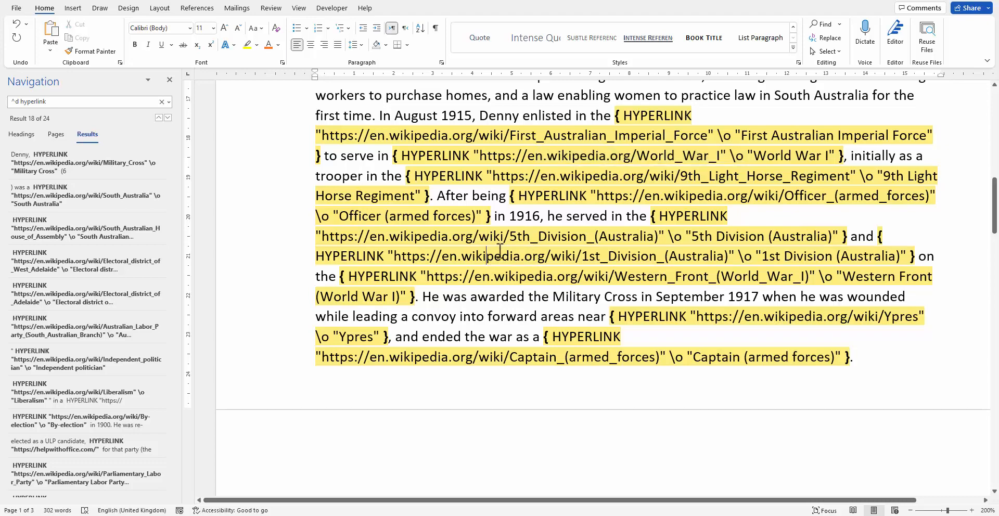
{"action": "scroll", "coordinate": [500, 250], "scroll_direction": "up", "scroll_amount": 6}
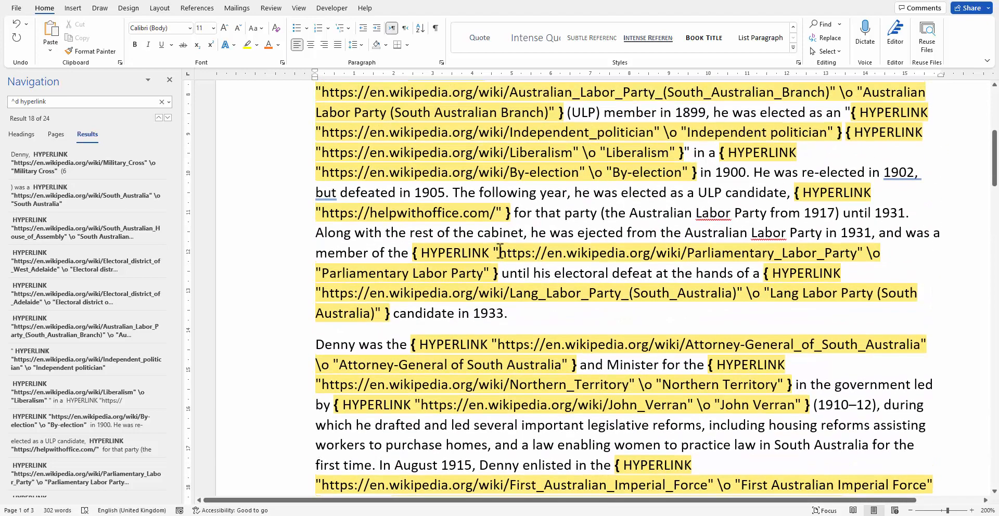
{"action": "scroll", "coordinate": [500, 251], "scroll_direction": "down", "scroll_amount": 1}
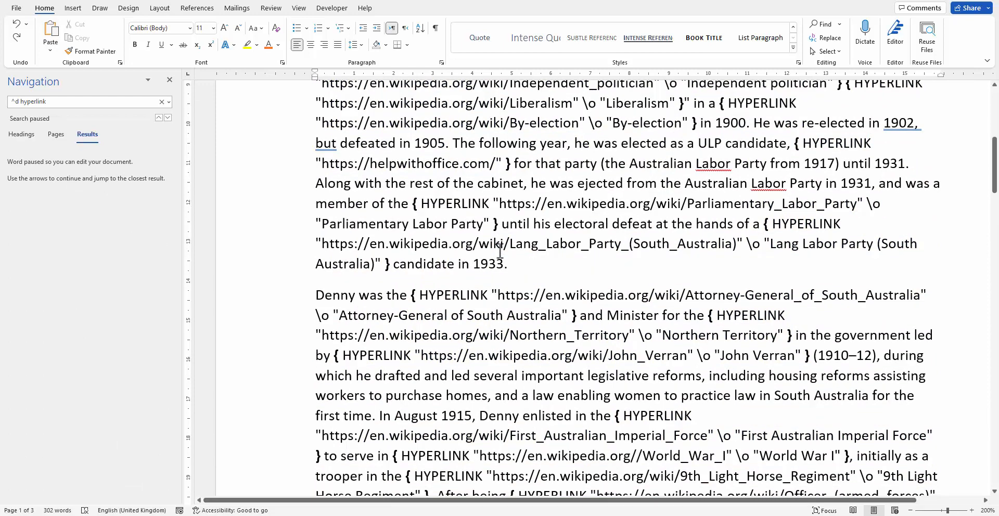
Switch back from field codes to displayed hyperlinks and close the Navigation pane
{"action": "key", "text": "alt"}
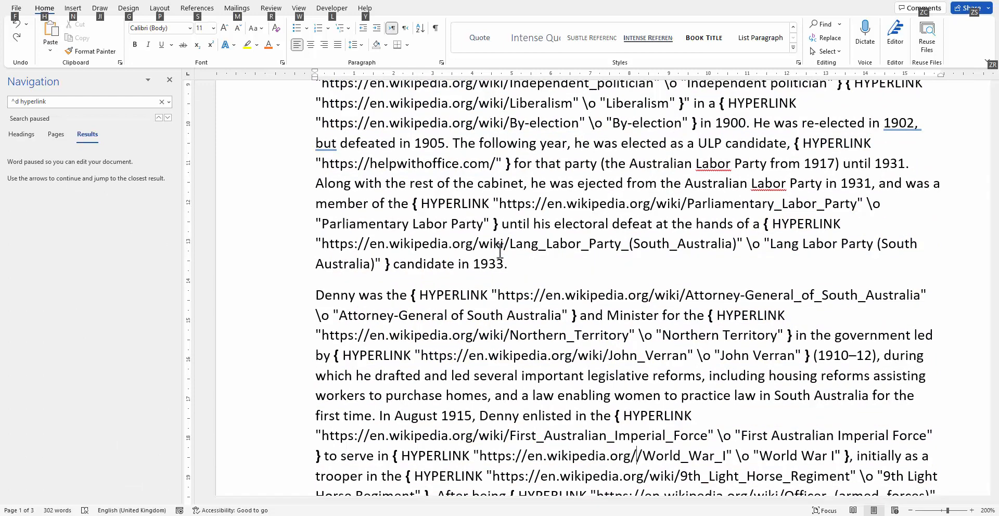
{"action": "key", "text": "alt+F9"}
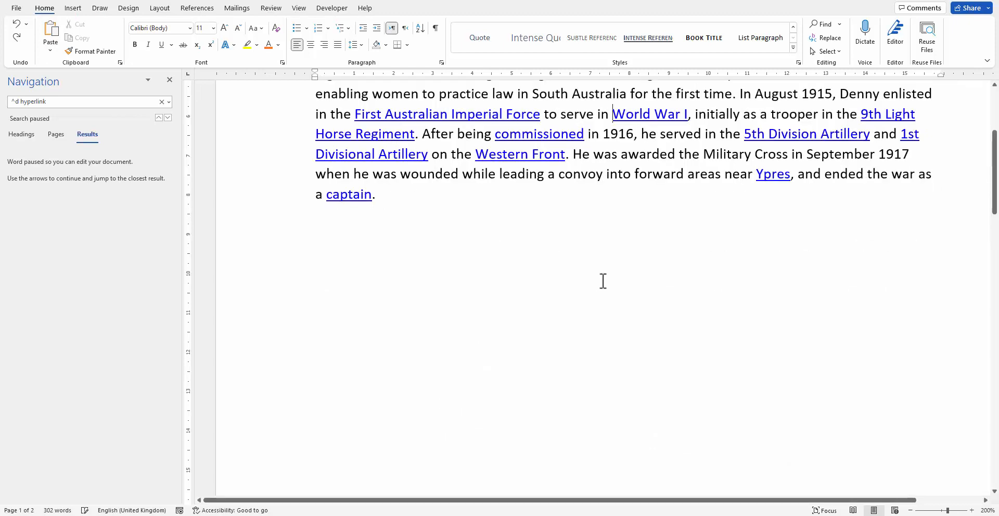
{"action": "scroll", "coordinate": [603, 281], "scroll_direction": "up", "scroll_amount": 6}
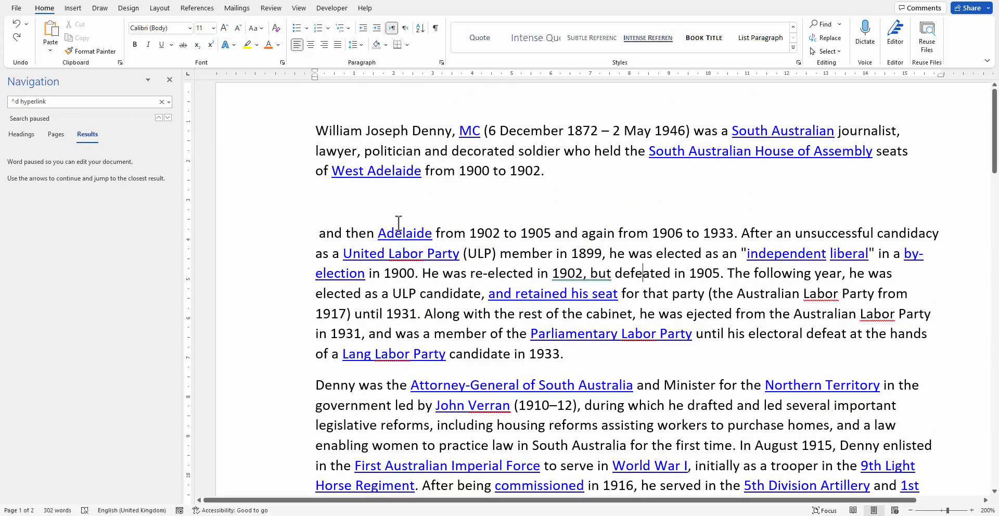
{"action": "left_click", "coordinate": [174, 80]}
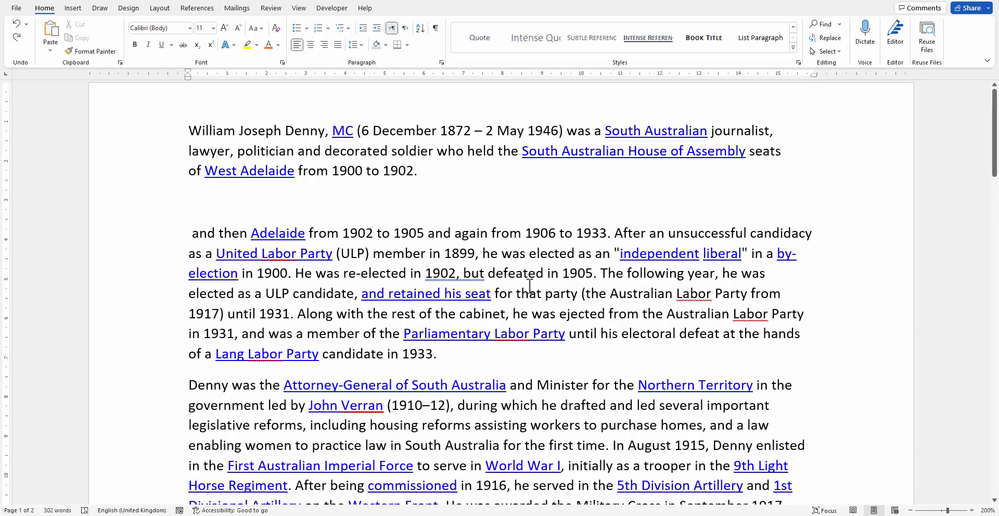
Modify the Hyperlink character style to bold with no underline, and close the Styles pane
{"action": "left_click", "coordinate": [585, 152]}
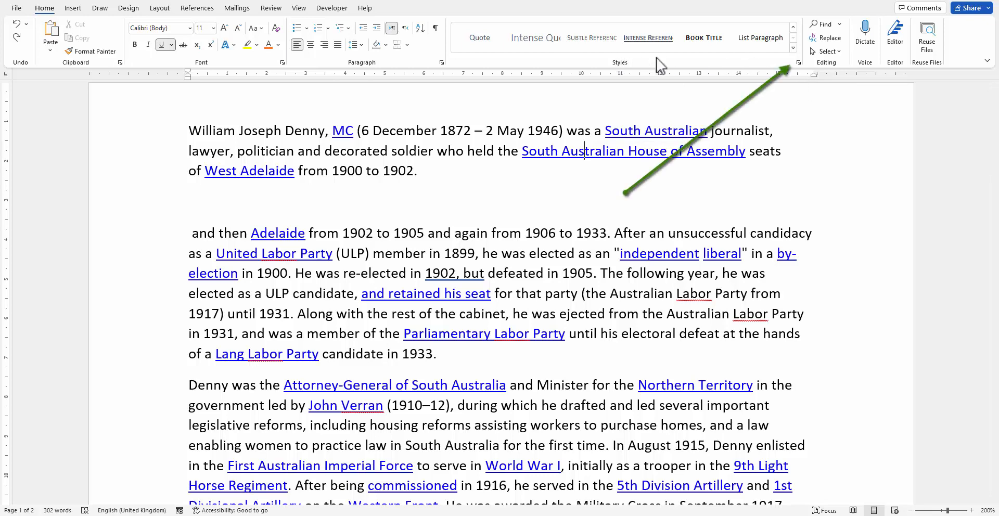
{"action": "left_click", "coordinate": [799, 63]}
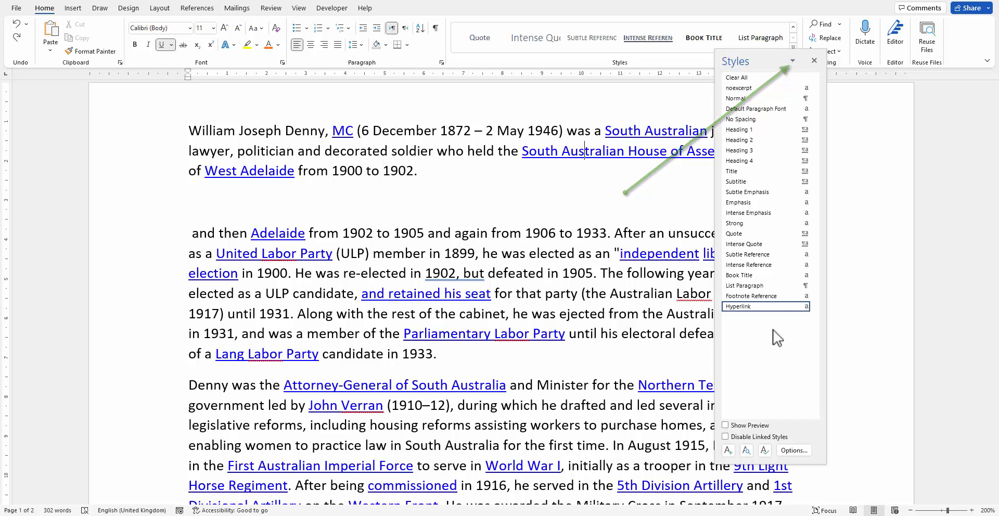
{"action": "left_click_drag", "start_coordinate": [761, 59], "coordinate": [719, 51]}
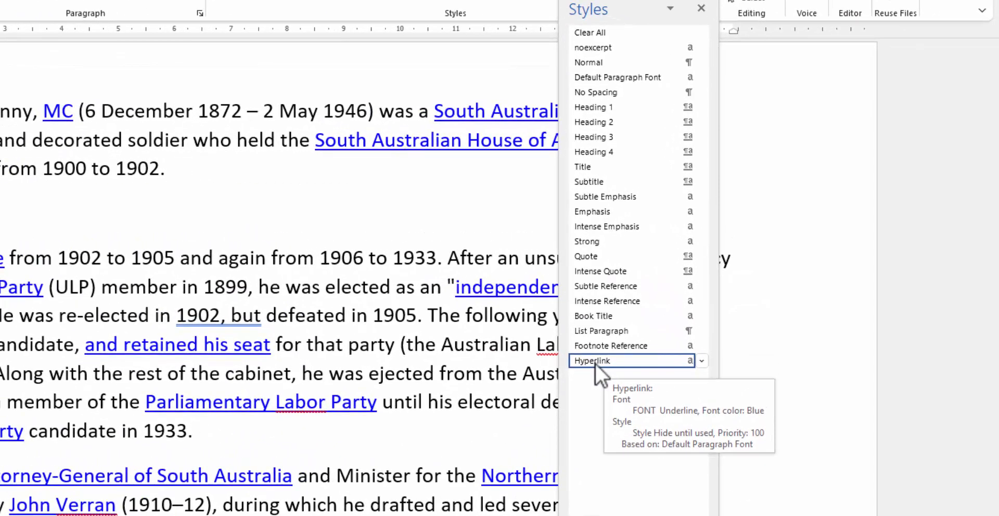
{"action": "right_click", "coordinate": [590, 362]}
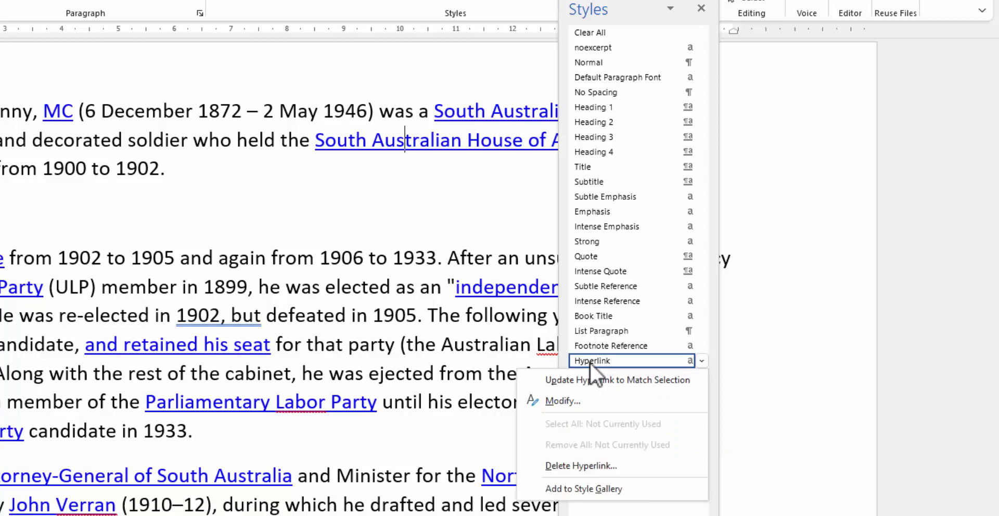
{"action": "left_click", "coordinate": [563, 401]}
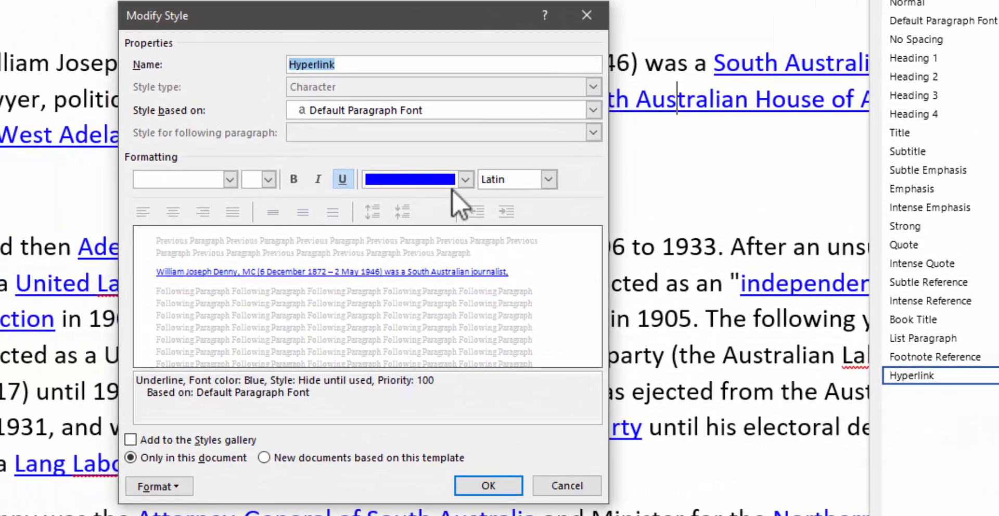
{"action": "left_click", "coordinate": [268, 191]}
{"action": "left_click", "coordinate": [344, 182]}
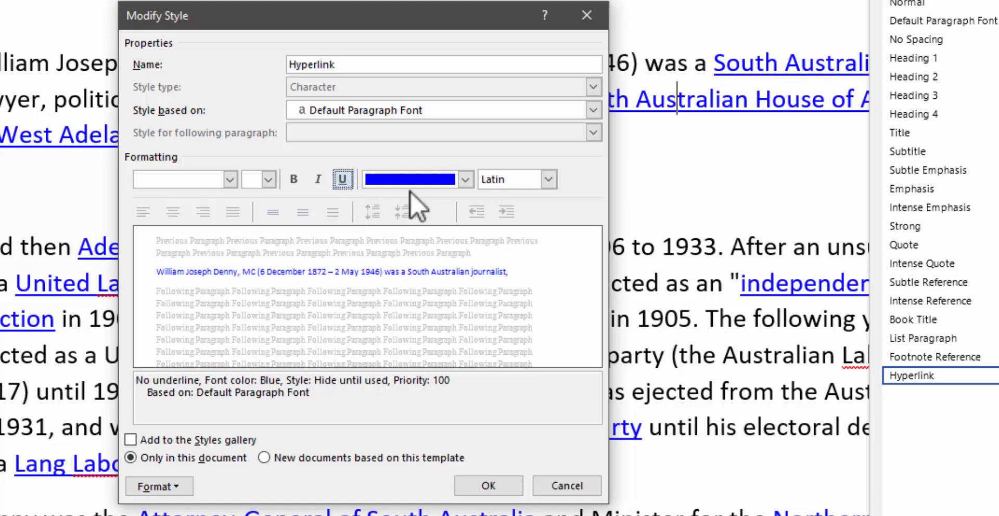
{"action": "left_click", "coordinate": [294, 180]}
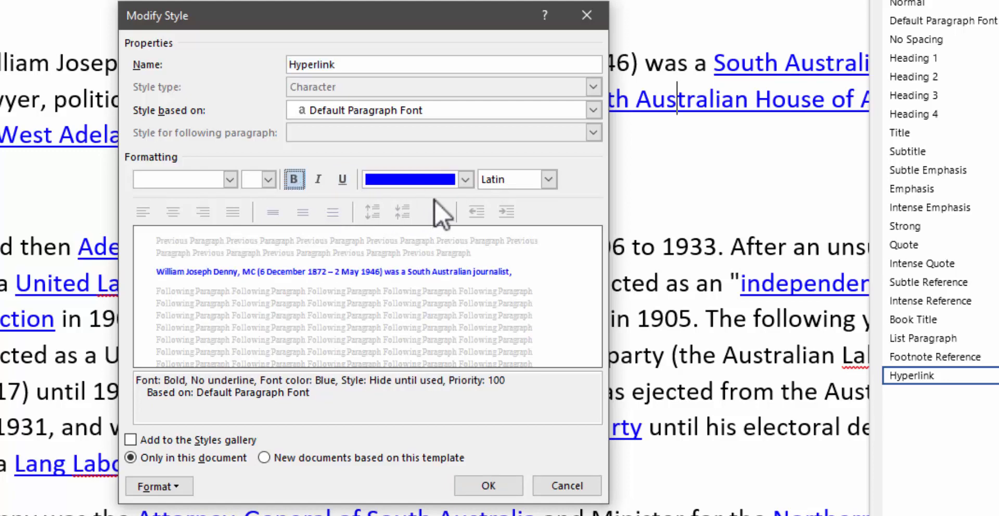
{"action": "left_click", "coordinate": [342, 181]}
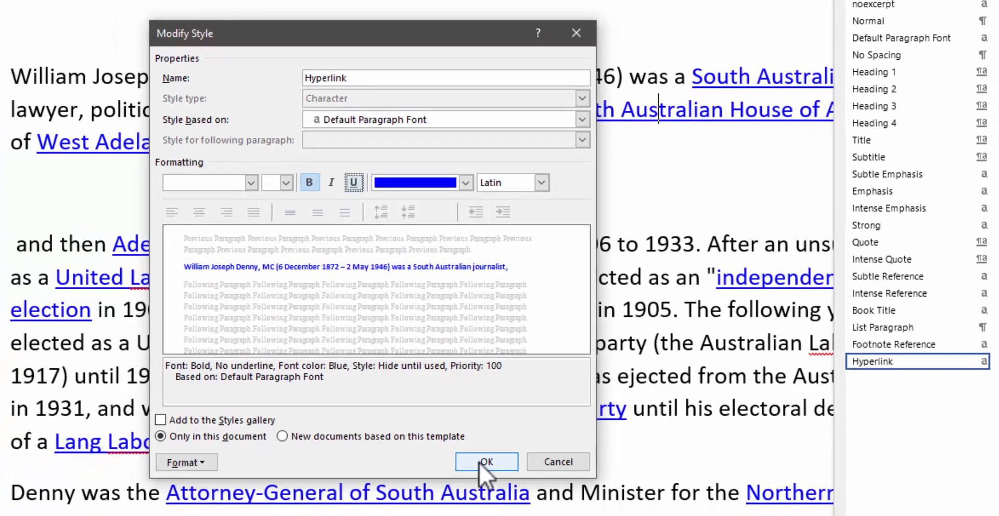
{"action": "left_click", "coordinate": [487, 486]}
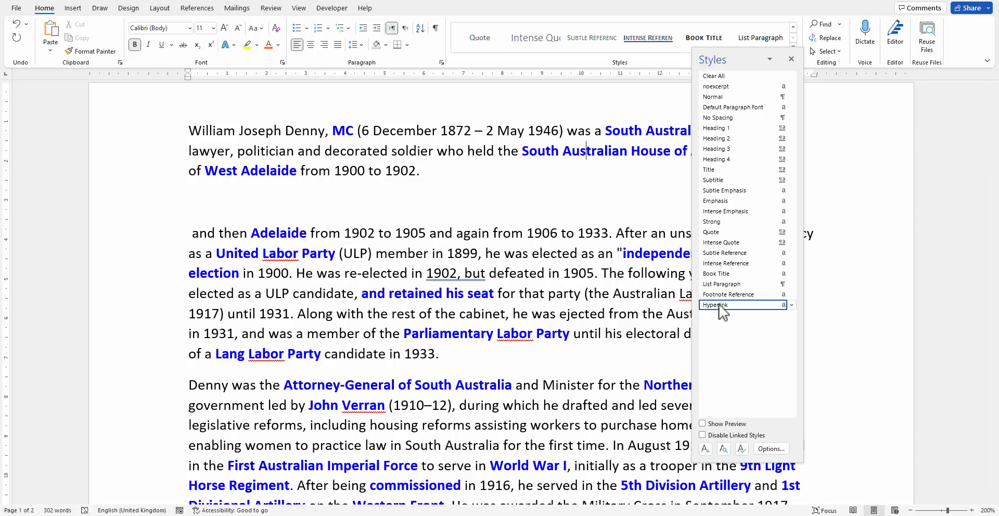
{"action": "mouse_move", "coordinate": [724, 314]}
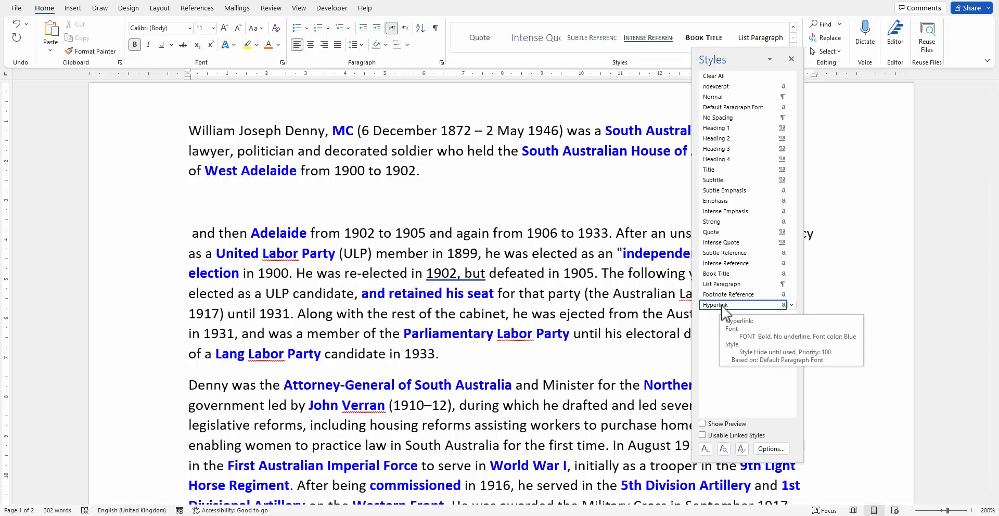
{"action": "right_click", "coordinate": [725, 312]}
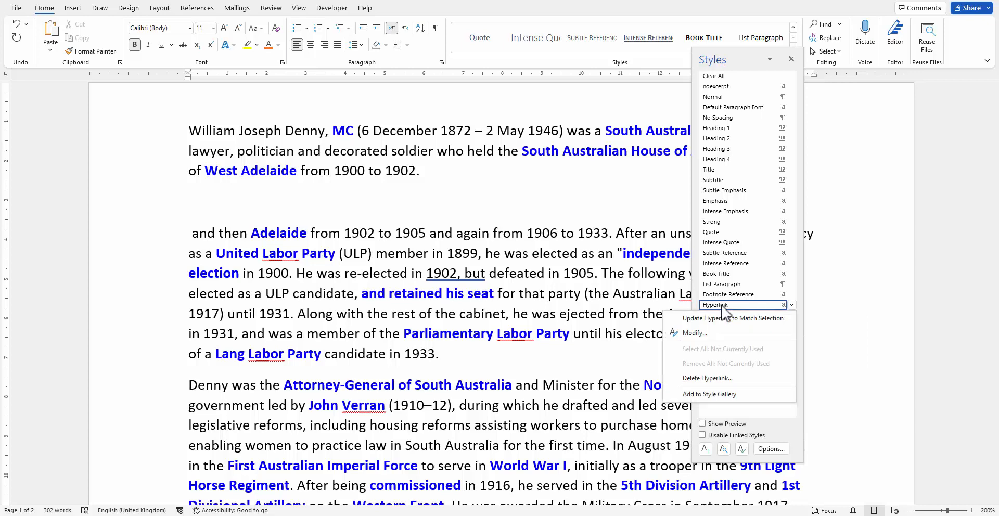
{"action": "left_click", "coordinate": [650, 300]}
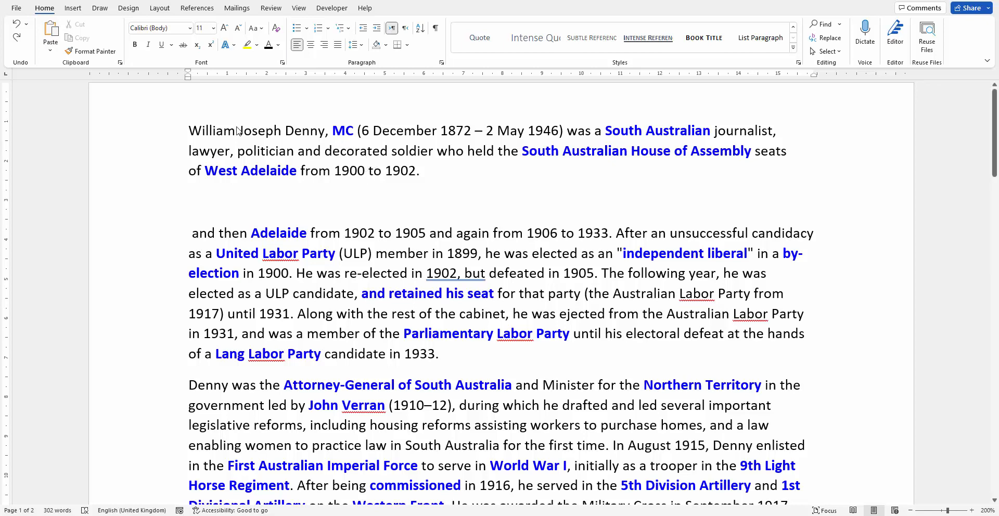
Remove the bold and set the font colour to Automatic on the MC link text
{"action": "double_click", "coordinate": [333, 130]}
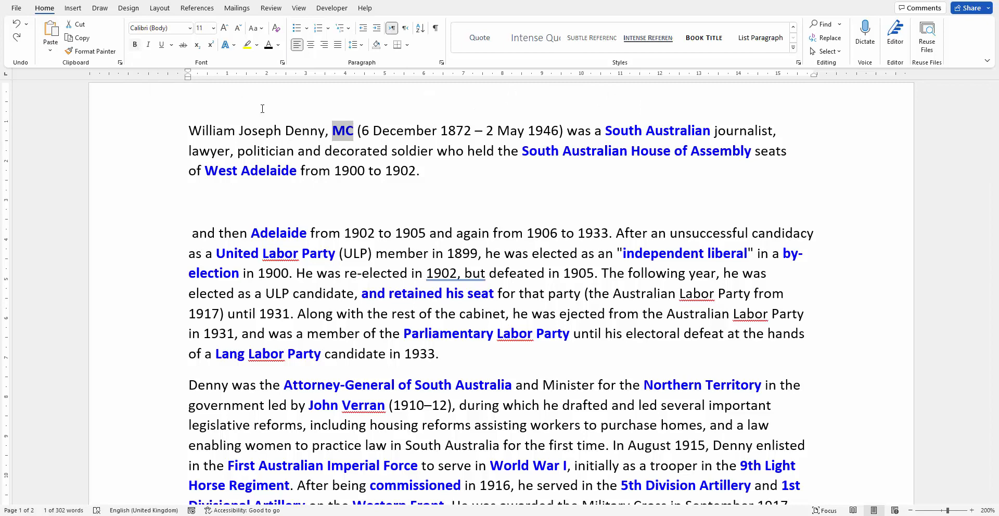
{"action": "left_click", "coordinate": [135, 44]}
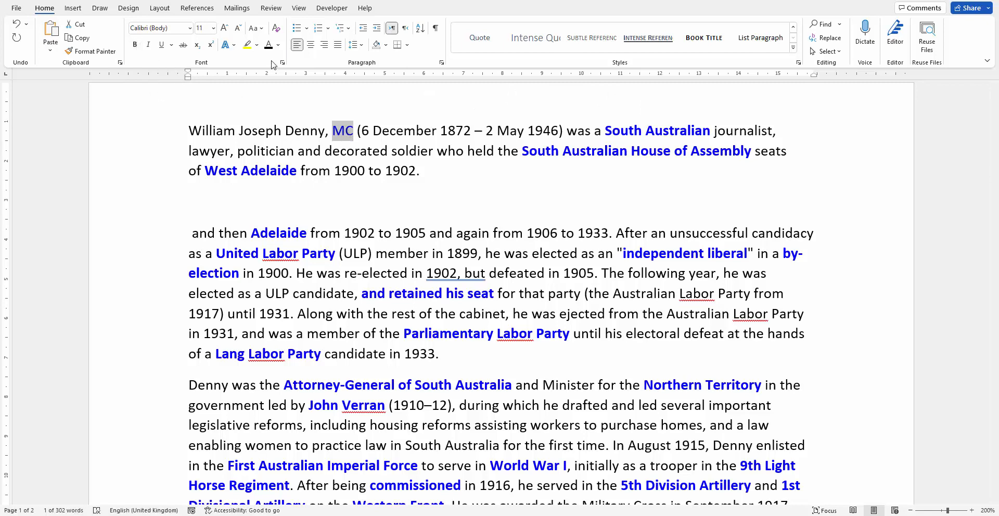
{"action": "left_click", "coordinate": [279, 45]}
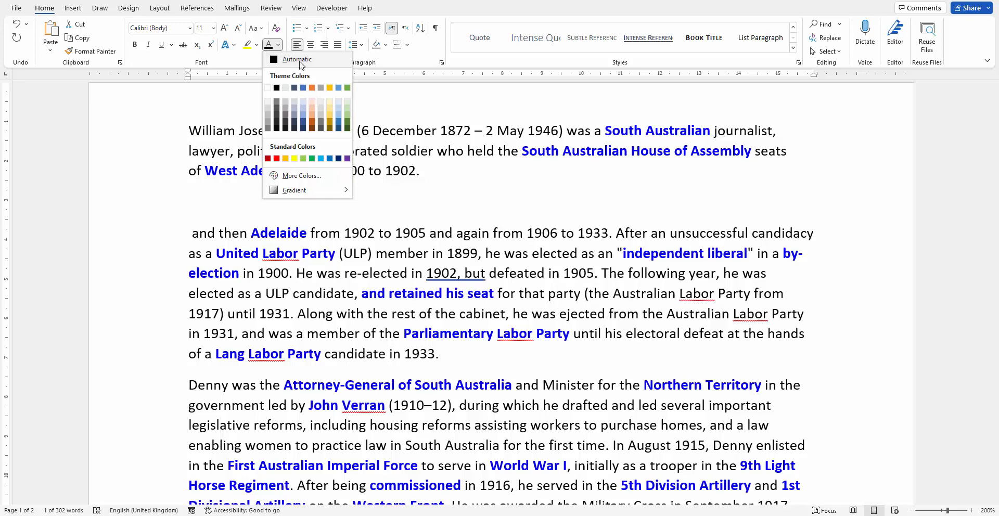
{"action": "left_click", "coordinate": [299, 63]}
Set the South Australian link to Automatic font colour and remove its bold
{"action": "left_click", "coordinate": [383, 132]}
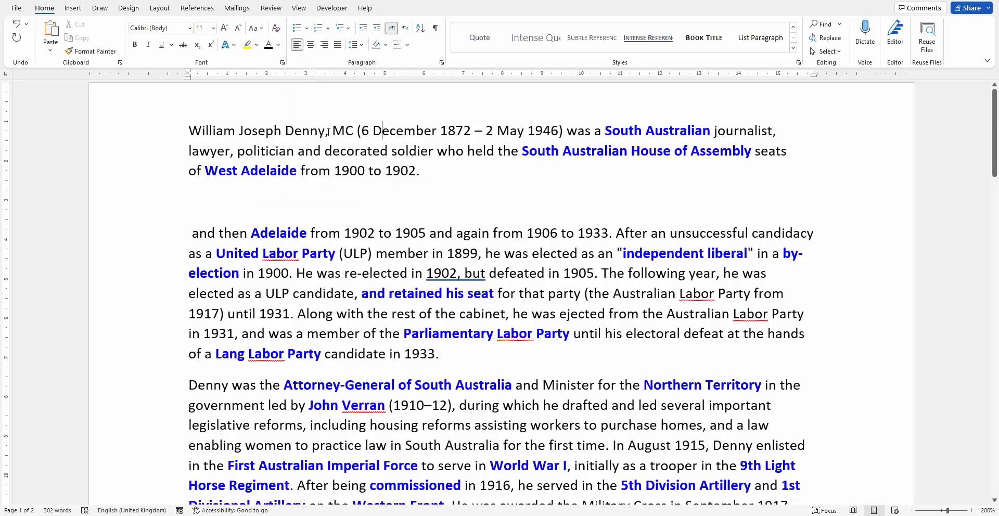
{"action": "left_click_drag", "start_coordinate": [334, 130], "coordinate": [436, 131]}
{"action": "left_click", "coordinate": [433, 131]}
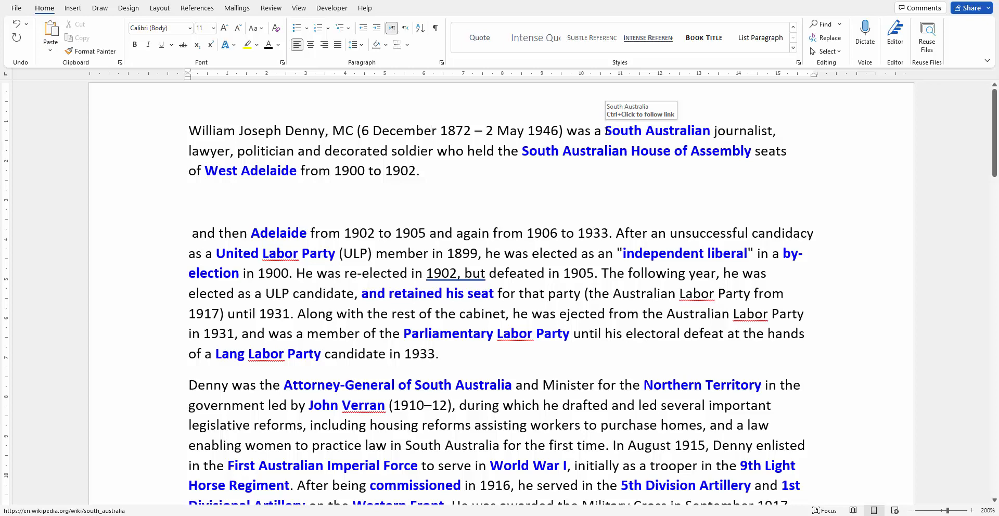
{"action": "left_click_drag", "start_coordinate": [606, 131], "coordinate": [711, 131]}
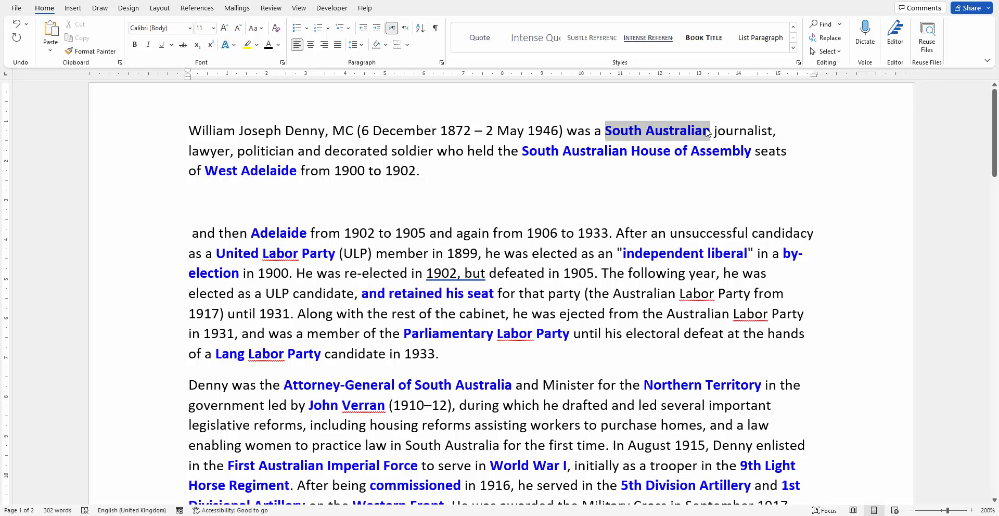
{"action": "left_click", "coordinate": [268, 45]}
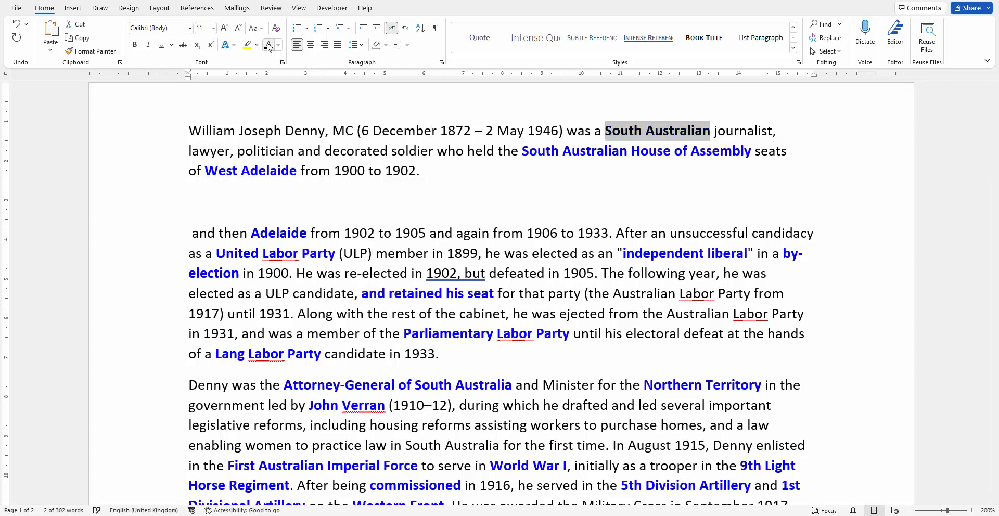
{"action": "left_click", "coordinate": [134, 46]}
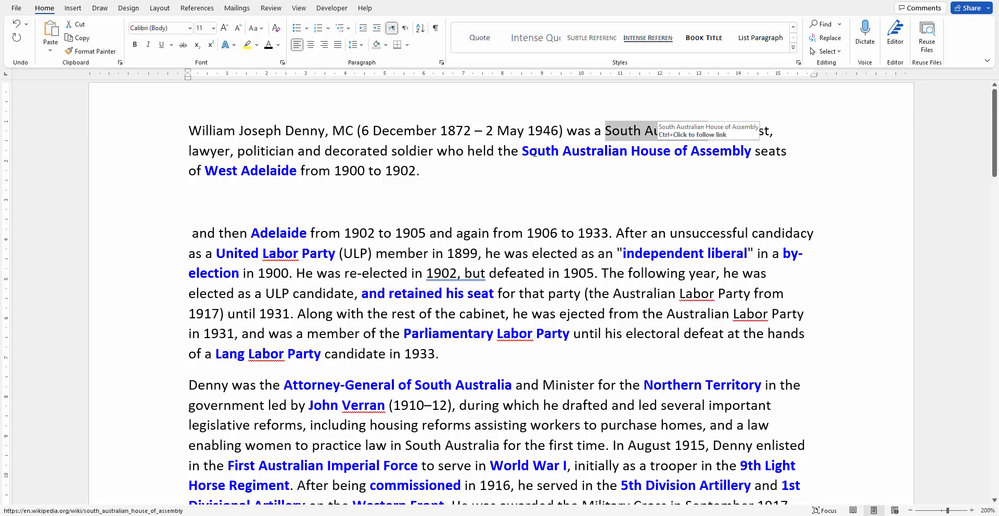
Set the South Australian House of Assembly and West Adelaide links to Automatic colour and remove their bold
{"action": "left_click_drag", "start_coordinate": [522, 151], "coordinate": [752, 152]}
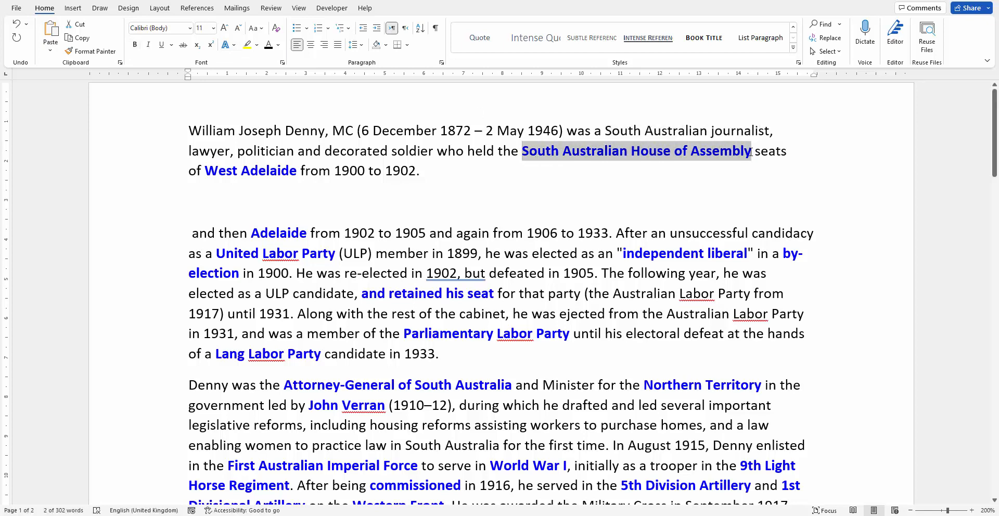
{"action": "left_click", "coordinate": [207, 171]}
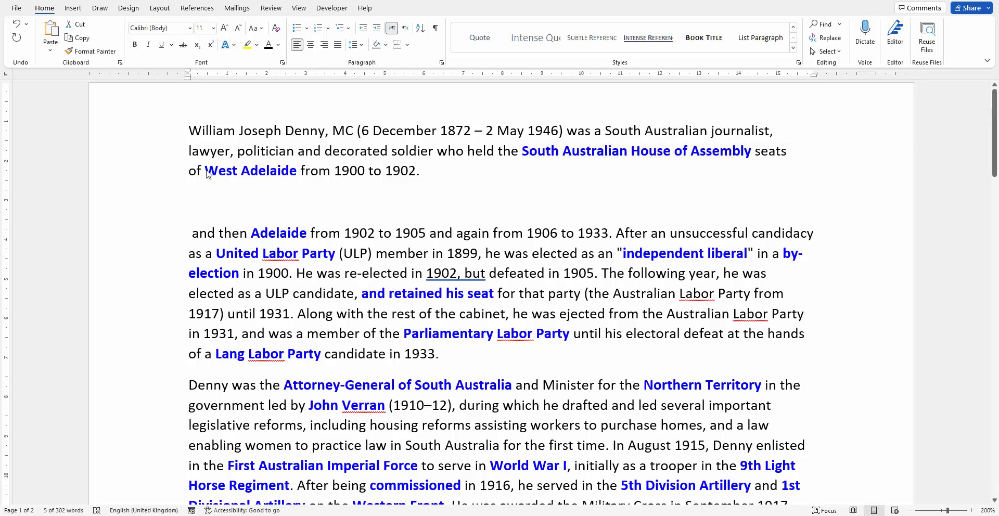
{"action": "left_click_drag", "start_coordinate": [206, 172], "coordinate": [298, 170]}
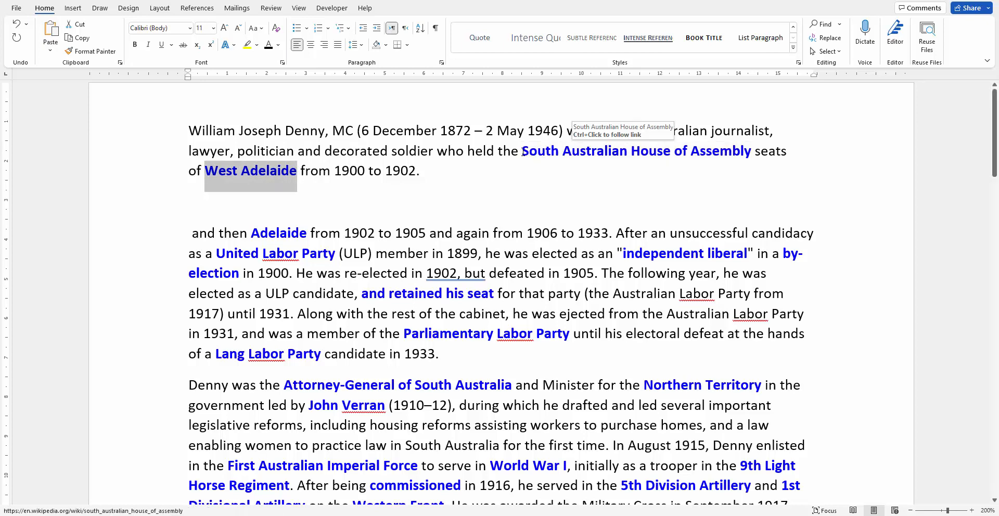
{"action": "left_click_drag", "start_coordinate": [522, 151], "coordinate": [750, 159]}
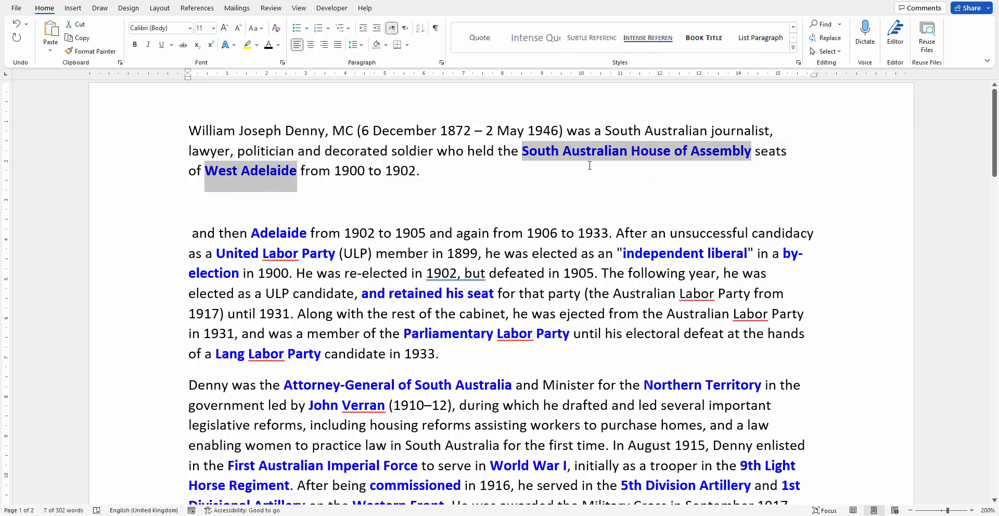
{"action": "left_click", "coordinate": [268, 45]}
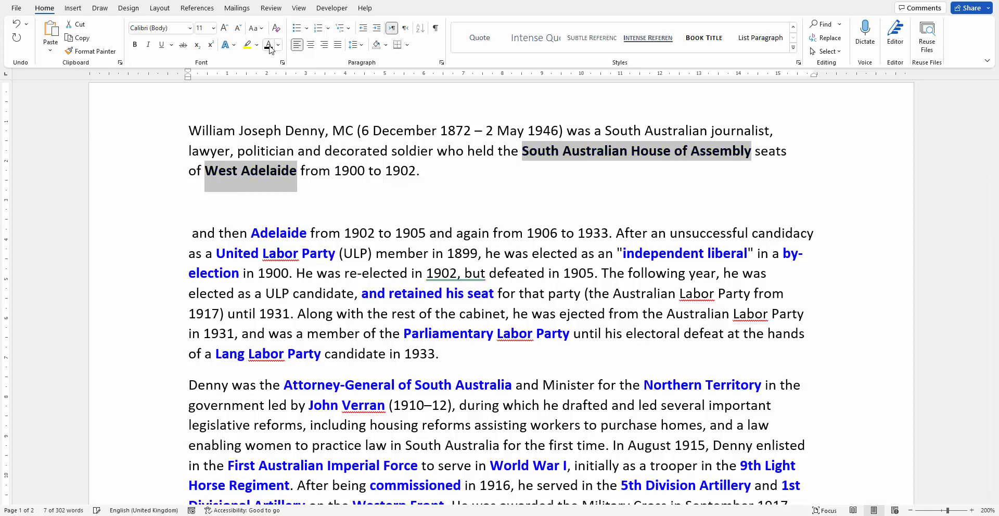
{"action": "left_click", "coordinate": [135, 45]}
{"action": "left_click", "coordinate": [365, 168]}
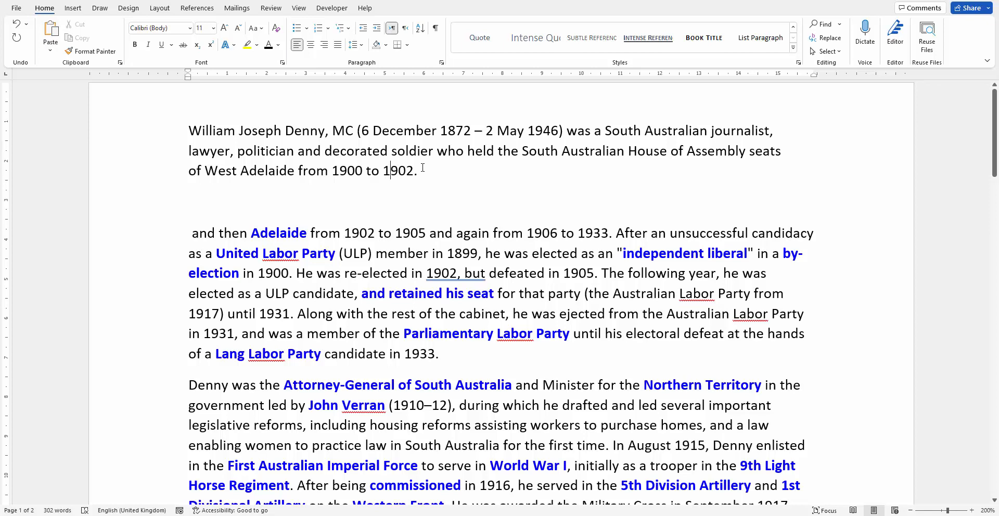
Show field codes, colour the Military Cross hyperlink field a light blue theme colour, and switch field codes off
{"action": "key", "text": "alt+F9"}
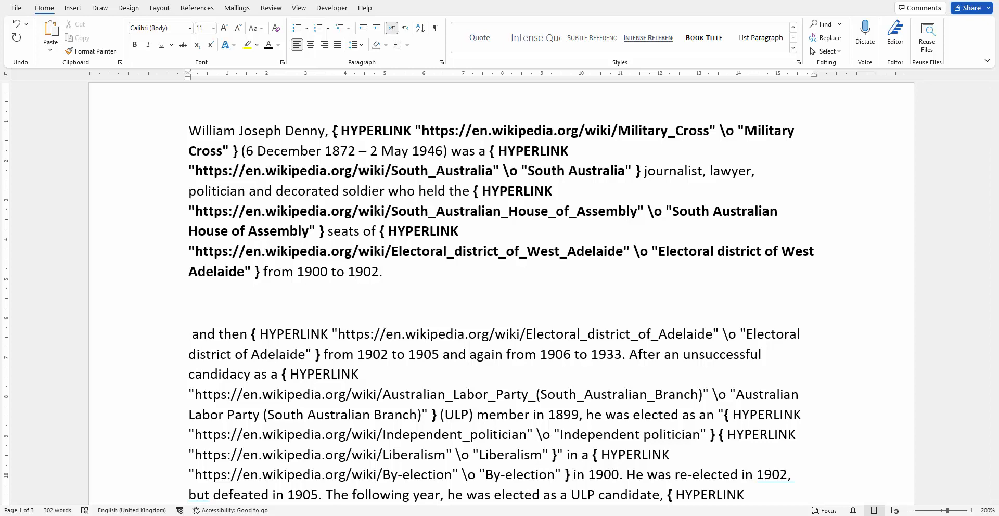
{"action": "left_click_drag", "start_coordinate": [335, 131], "coordinate": [274, 152]}
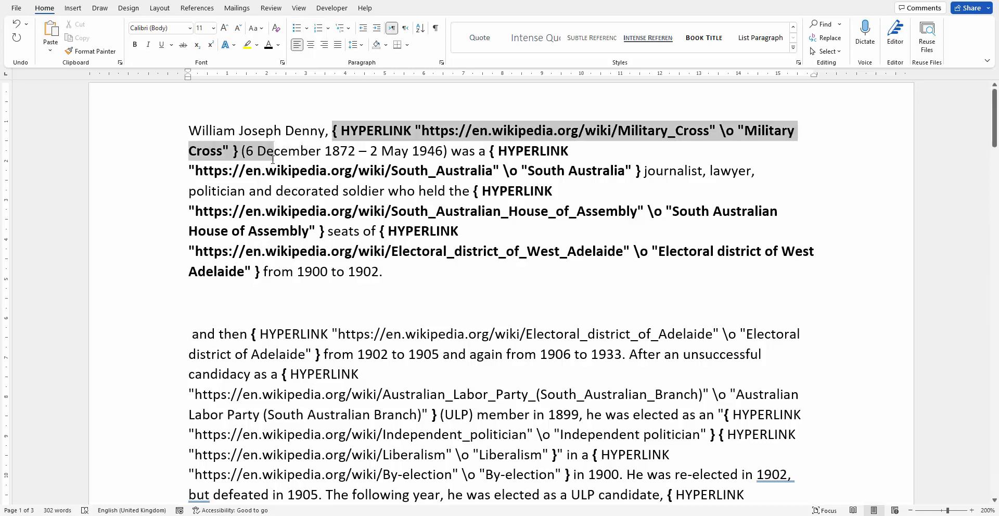
{"action": "left_click", "coordinate": [605, 131]}
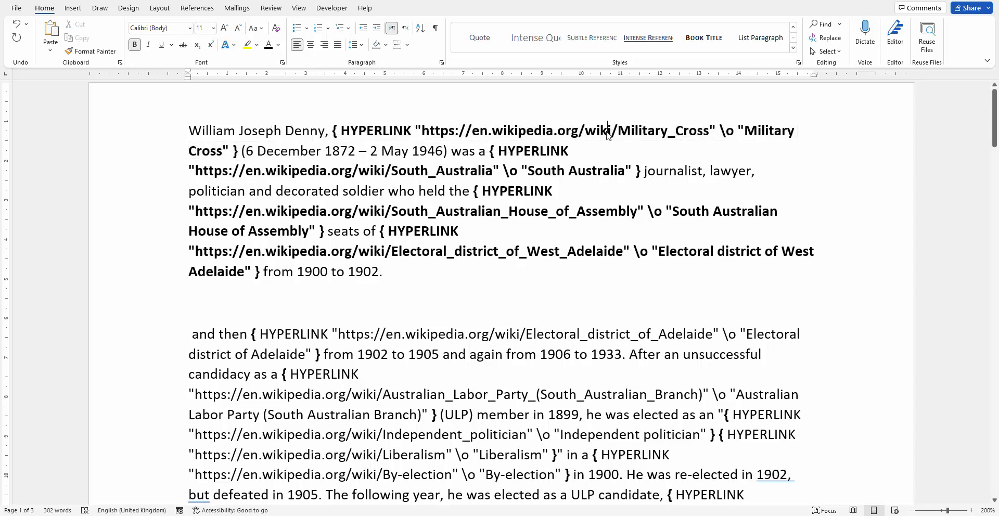
{"action": "double_click", "coordinate": [349, 130]}
{"action": "left_click", "coordinate": [336, 131]}
{"action": "left_click_drag", "start_coordinate": [336, 131], "coordinate": [238, 152]}
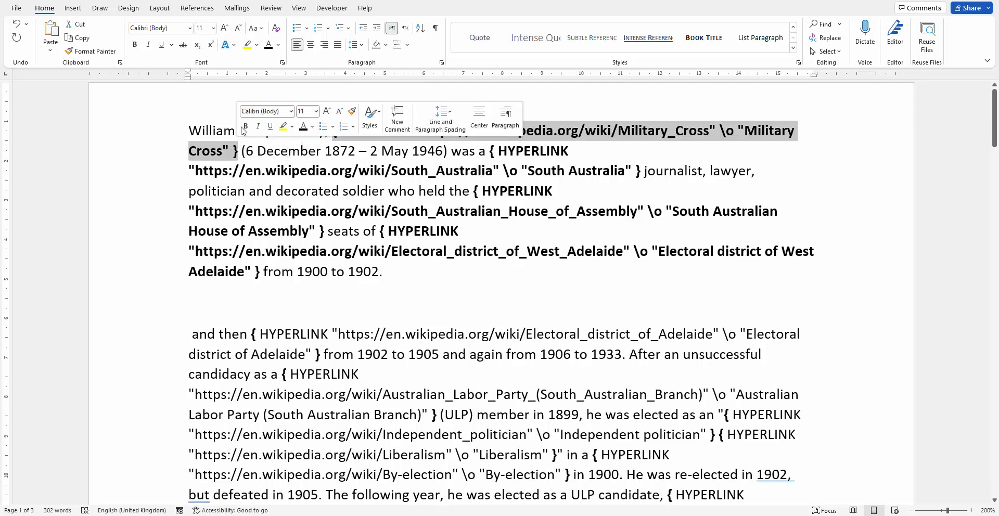
{"action": "left_click", "coordinate": [278, 44]}
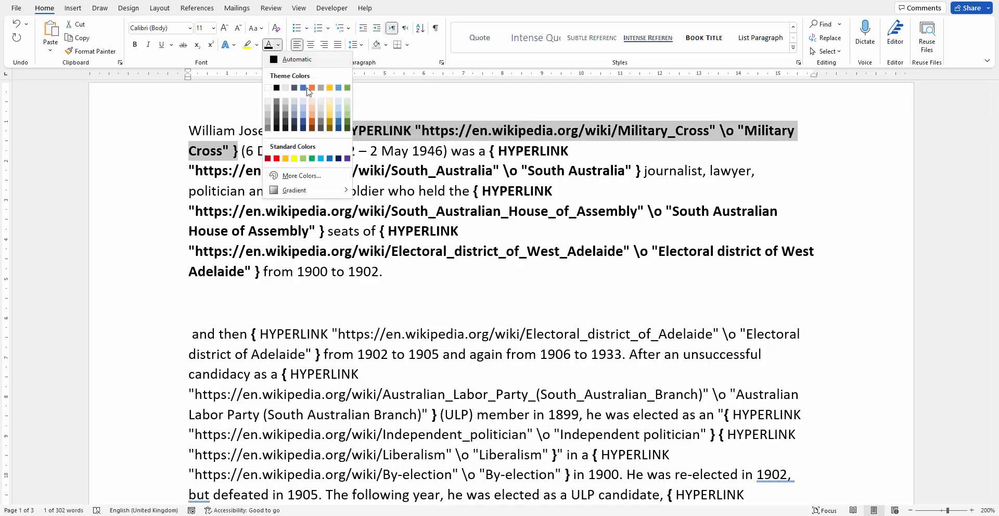
{"action": "left_click", "coordinate": [339, 88]}
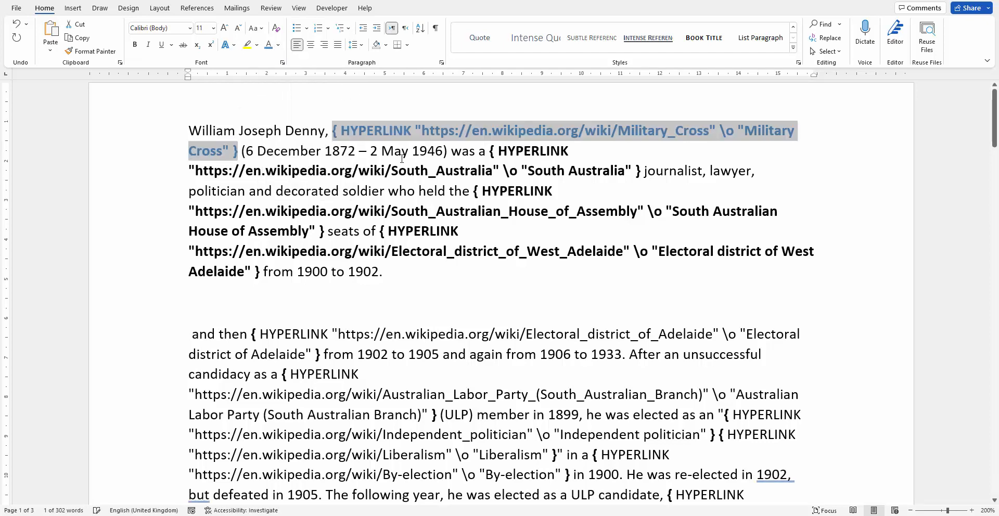
{"action": "left_click", "coordinate": [360, 154]}
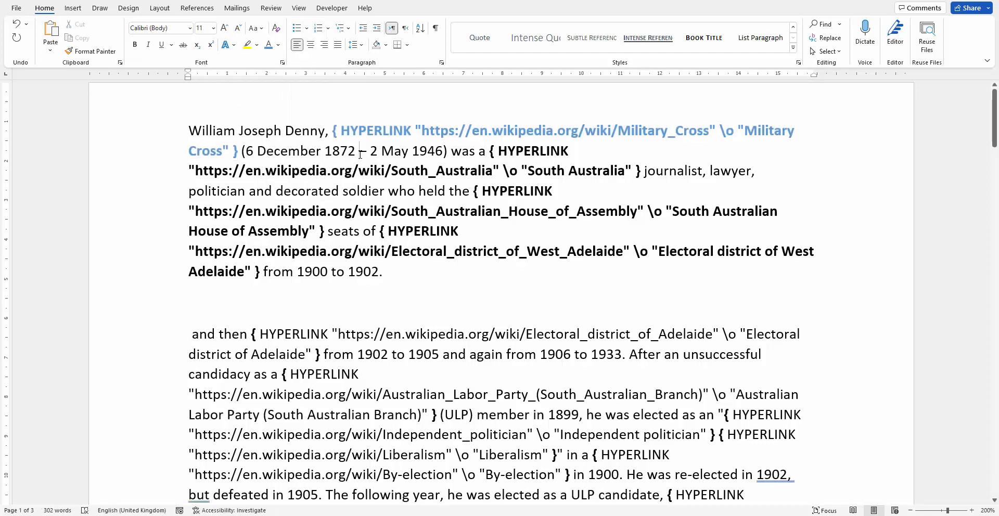
{"action": "key", "text": "alt+F9"}
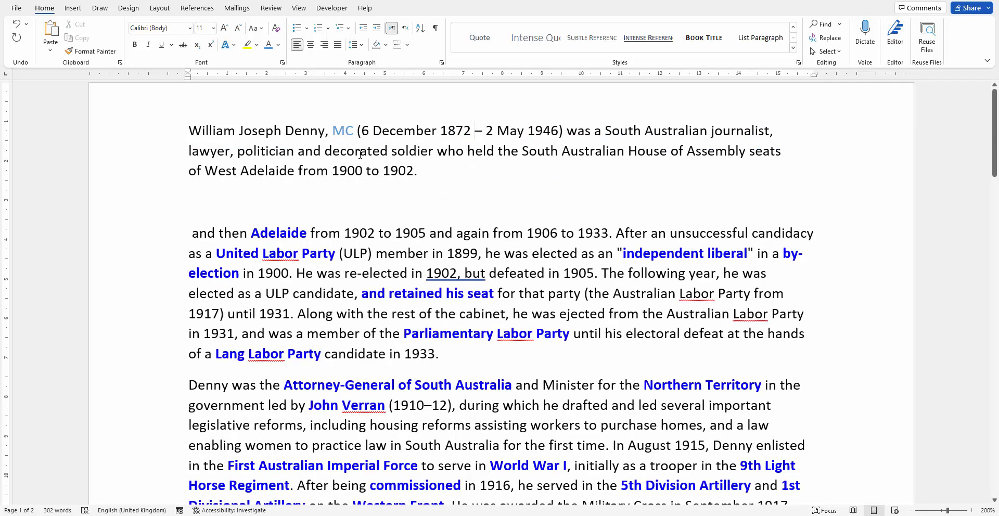